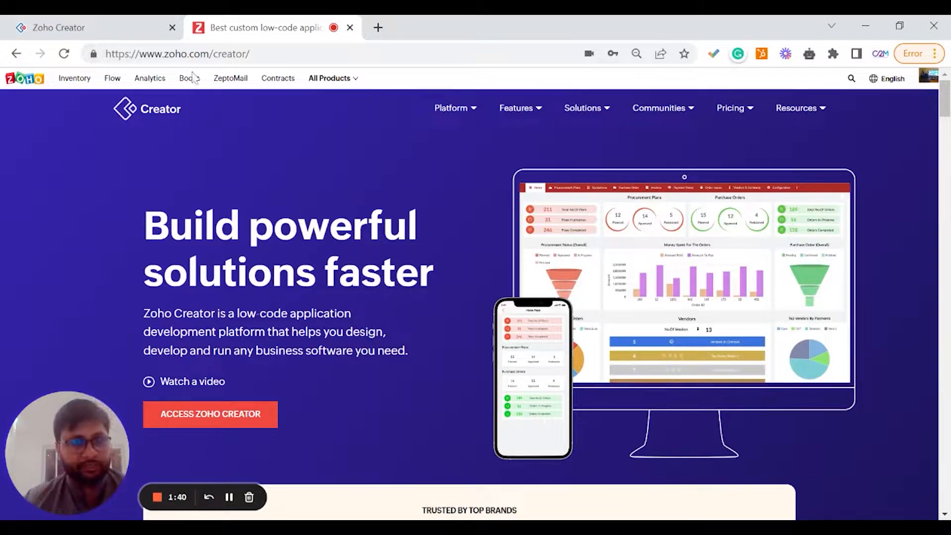
Switch to the Zoho Creator tab and start creating a new application.
{"action": "left_click", "coordinate": [150, 29]}
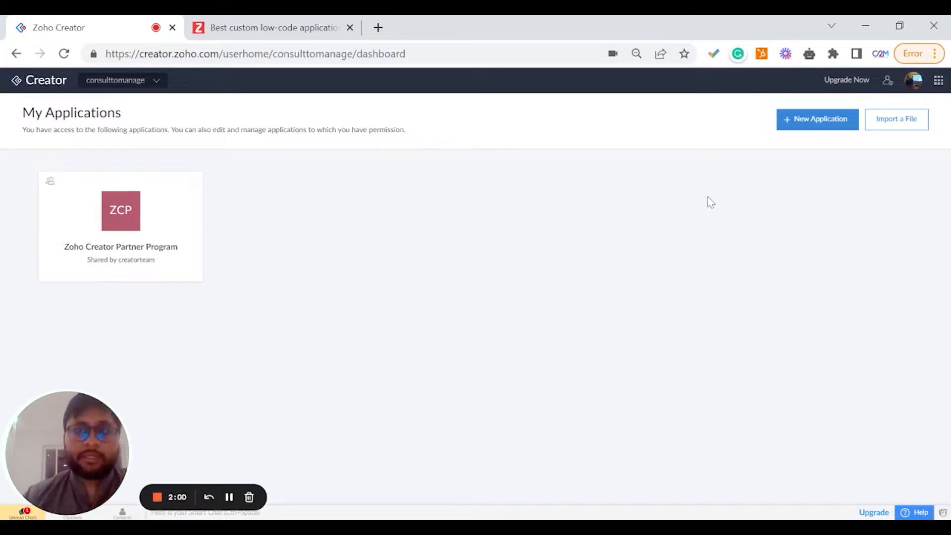
{"action": "left_click", "coordinate": [783, 121]}
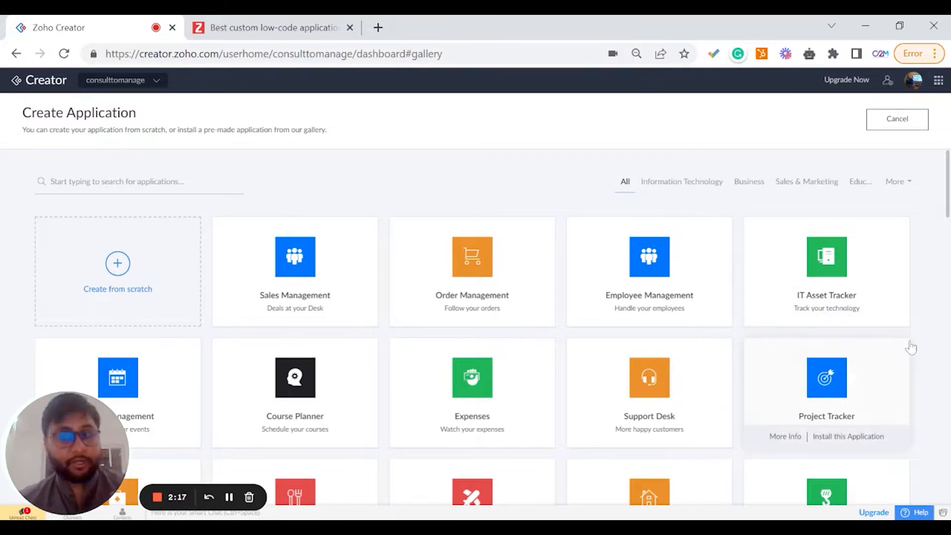
Browse the gallery of pre-made applications and their category list.
{"action": "scroll", "coordinate": [916, 349], "scroll_direction": "down", "scroll_amount": 2}
{"action": "scroll", "coordinate": [931, 352], "scroll_direction": "up", "scroll_amount": 2}
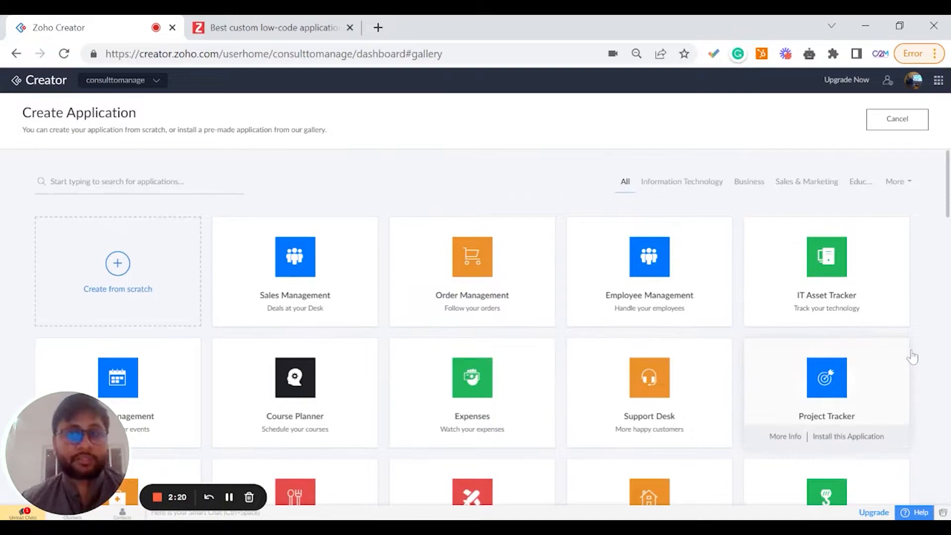
{"action": "scroll", "coordinate": [912, 356], "scroll_direction": "down", "scroll_amount": 20}
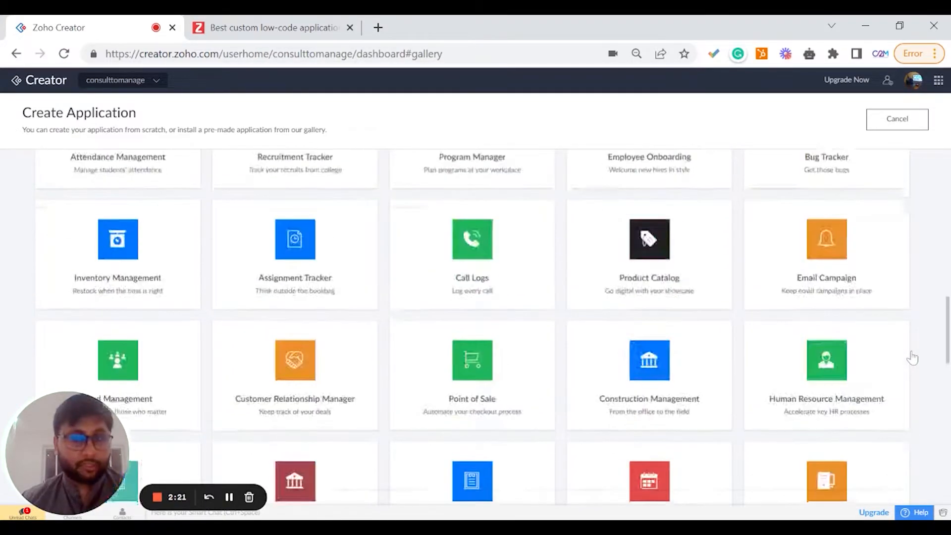
{"action": "scroll", "coordinate": [912, 355], "scroll_direction": "down", "scroll_amount": 5}
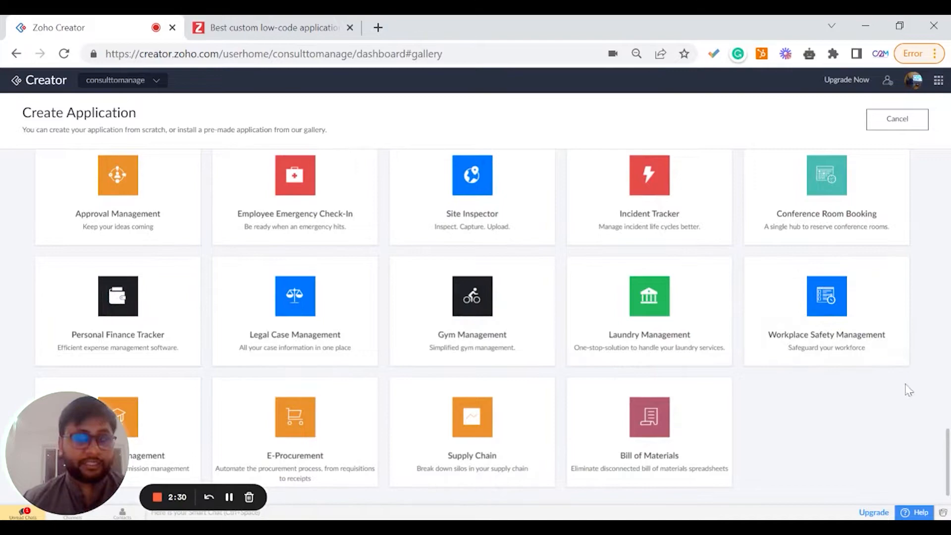
{"action": "scroll", "coordinate": [926, 416], "scroll_direction": "up", "scroll_amount": 1}
{"action": "scroll", "coordinate": [934, 425], "scroll_direction": "up", "scroll_amount": 4}
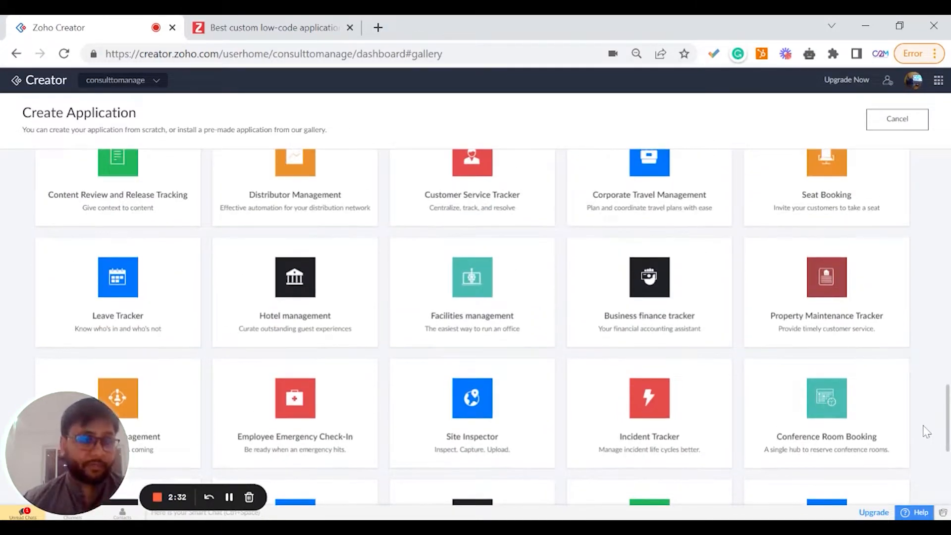
{"action": "scroll", "coordinate": [924, 434], "scroll_direction": "up", "scroll_amount": 2}
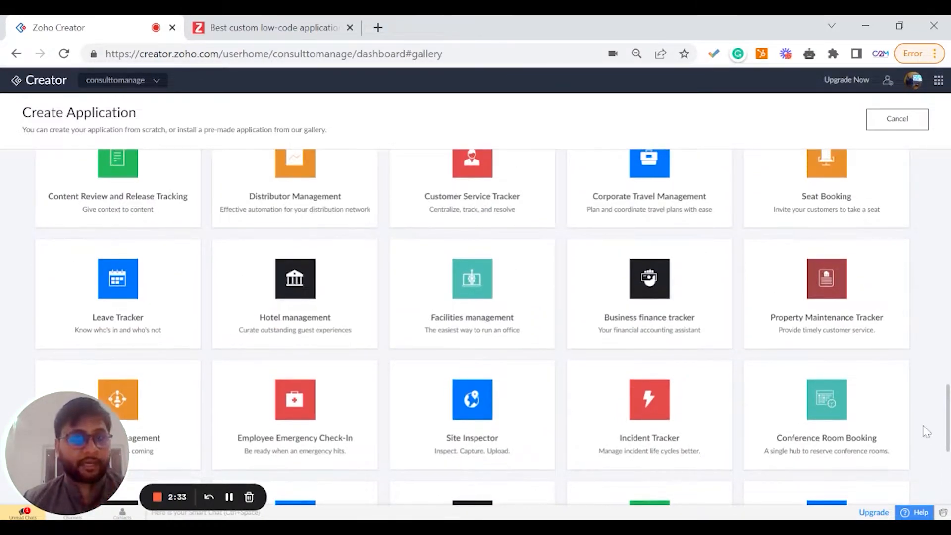
{"action": "scroll", "coordinate": [919, 437], "scroll_direction": "up", "scroll_amount": 2}
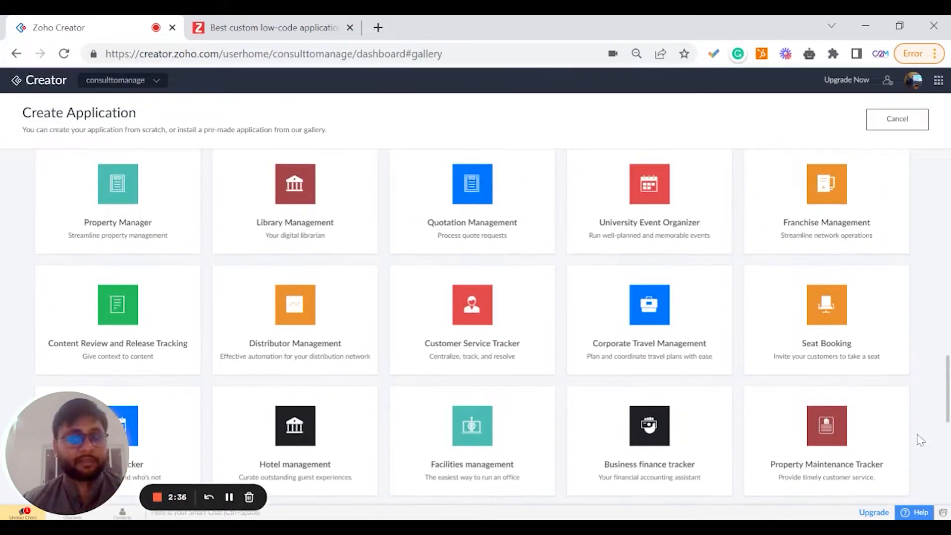
{"action": "mouse_move", "coordinate": [866, 333]}
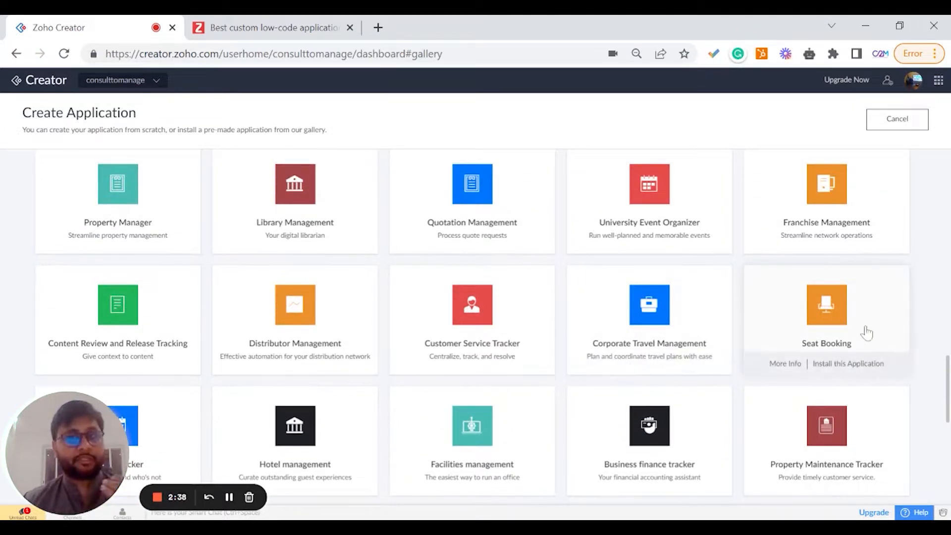
{"action": "scroll", "coordinate": [907, 353], "scroll_direction": "up", "scroll_amount": 15}
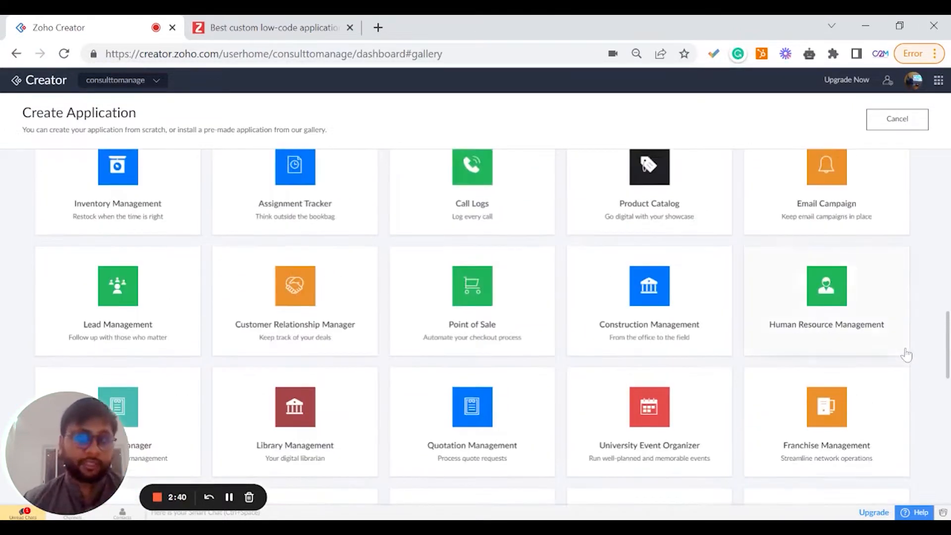
{"action": "scroll", "coordinate": [926, 378], "scroll_direction": "up", "scroll_amount": 5}
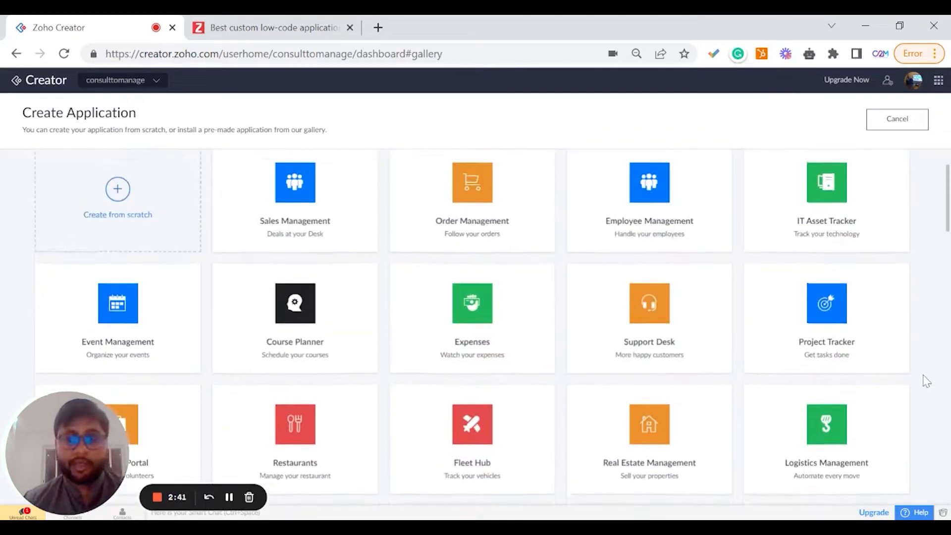
{"action": "scroll", "coordinate": [928, 383], "scroll_direction": "up", "scroll_amount": 1}
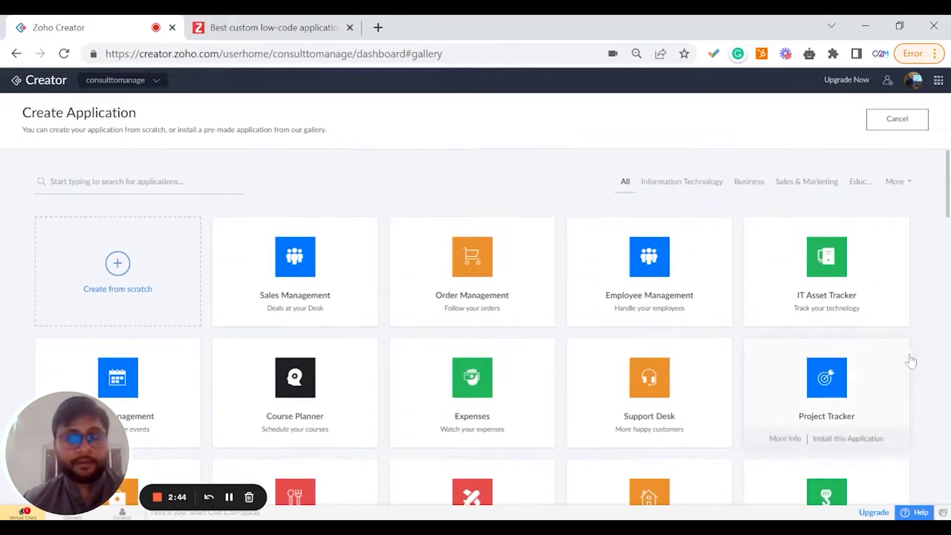
{"action": "left_click", "coordinate": [898, 182]}
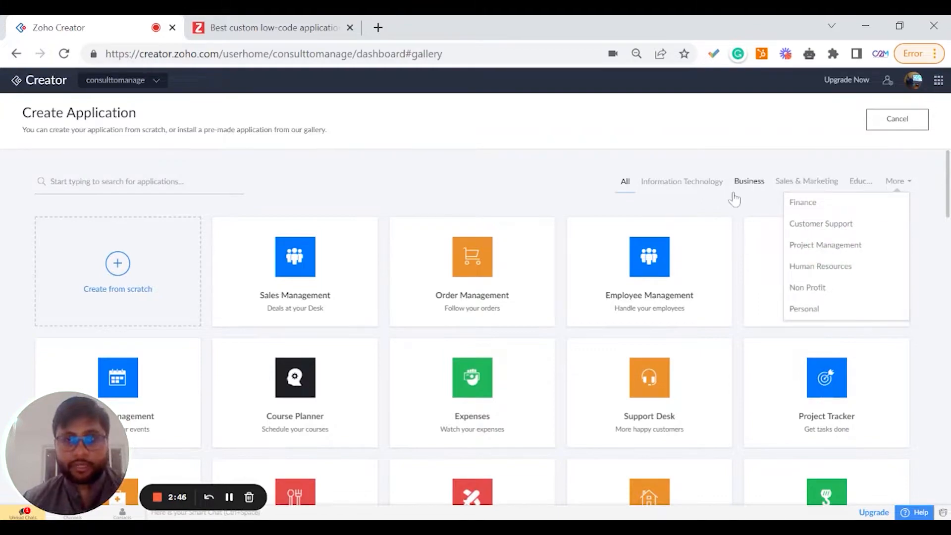
{"action": "left_click", "coordinate": [921, 336]}
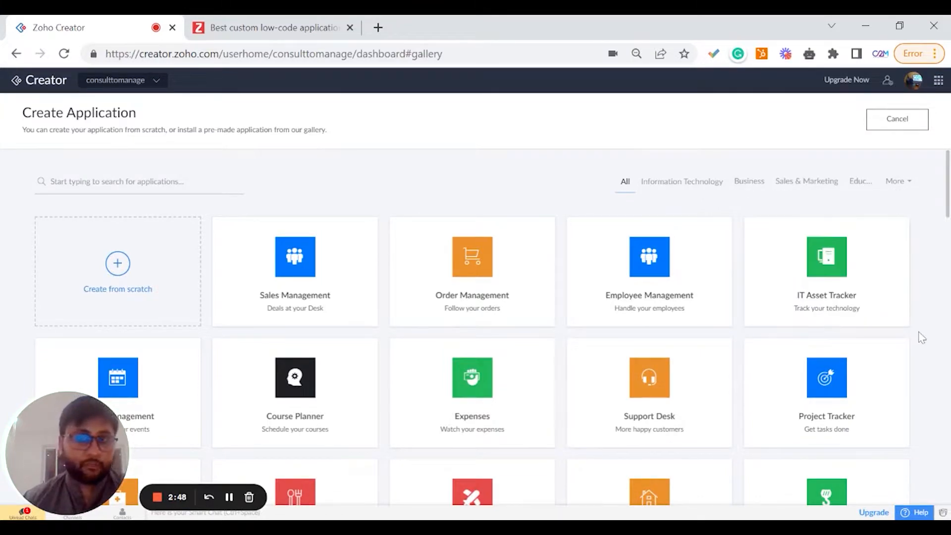
{"action": "left_click_drag", "start_coordinate": [92, 438], "coordinate": [828, 439]}
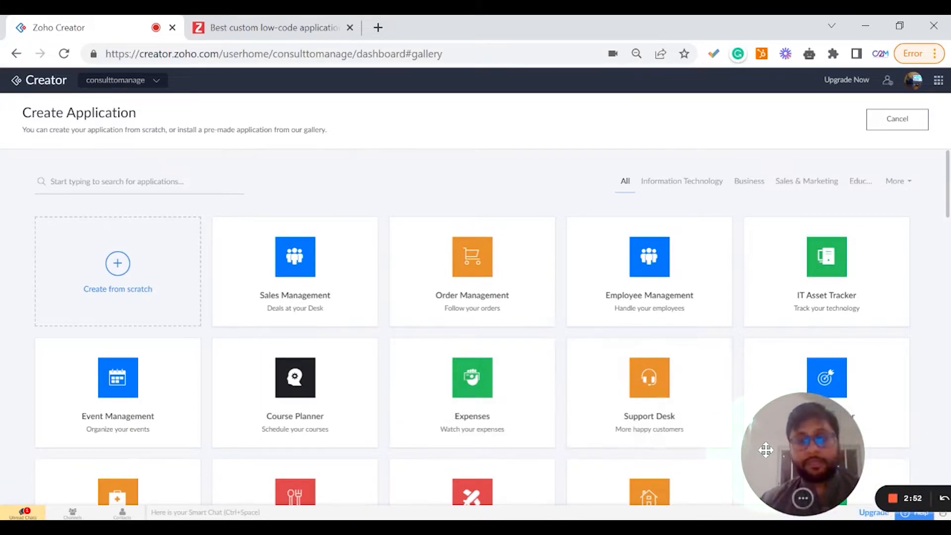
{"action": "left_click_drag", "start_coordinate": [766, 450], "coordinate": [705, 435]}
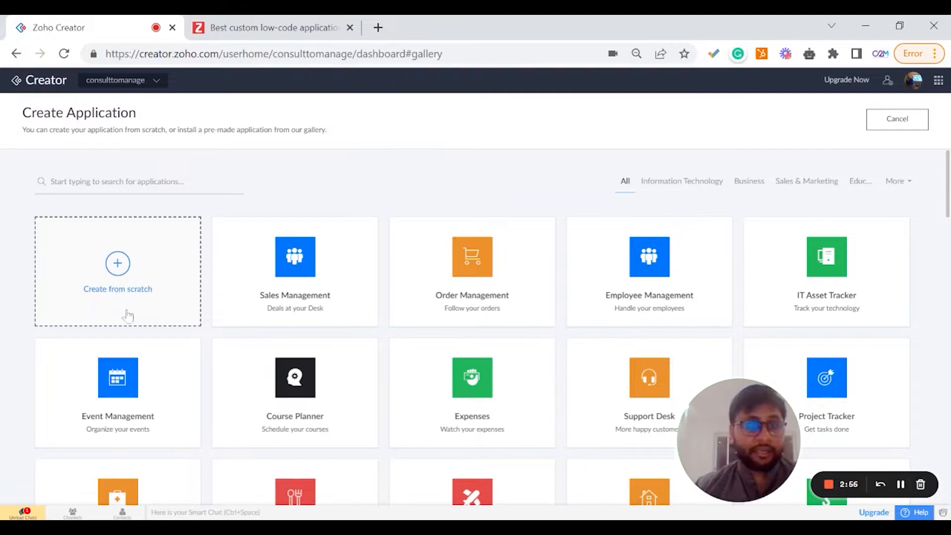
Create an application from scratch named C2M Creator Series App.
{"action": "left_click", "coordinate": [128, 290]}
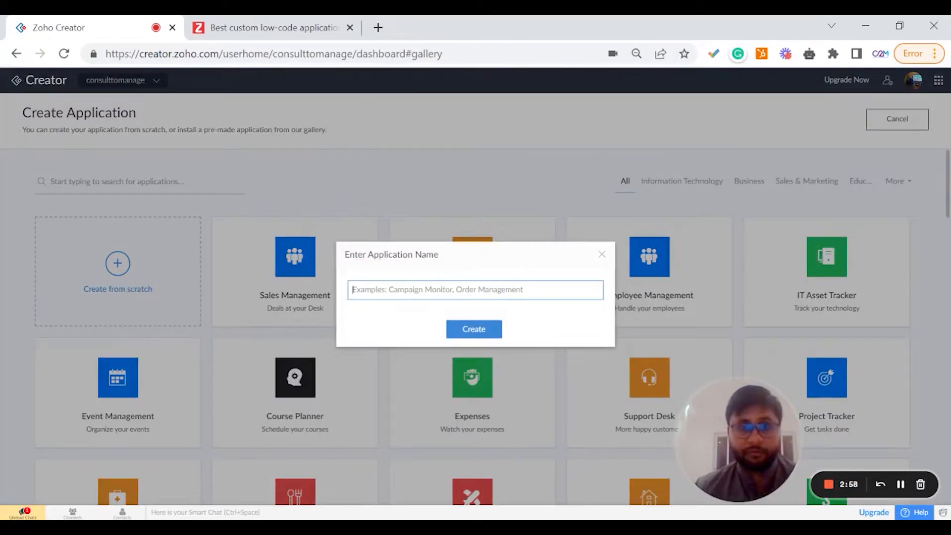
{"action": "type", "text": "C2M "}
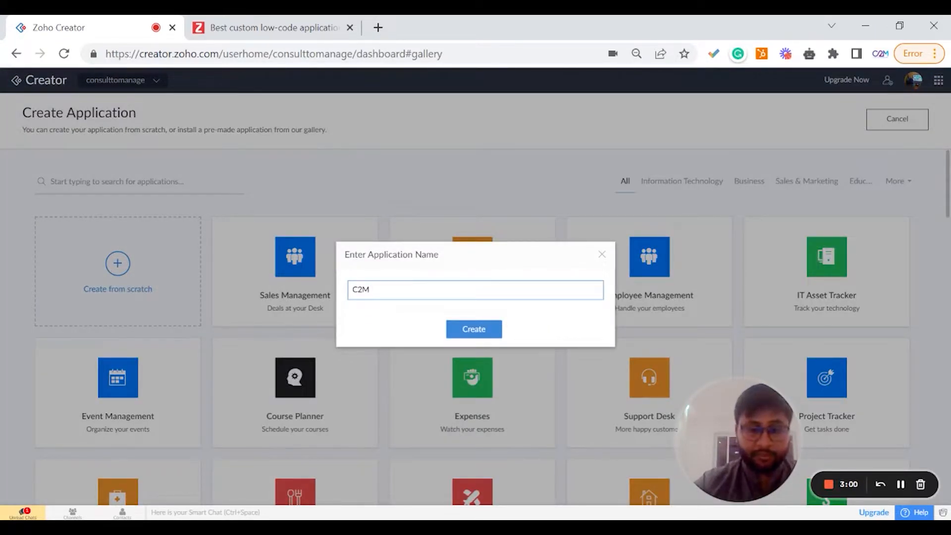
{"action": "type", "text": "Creato"}
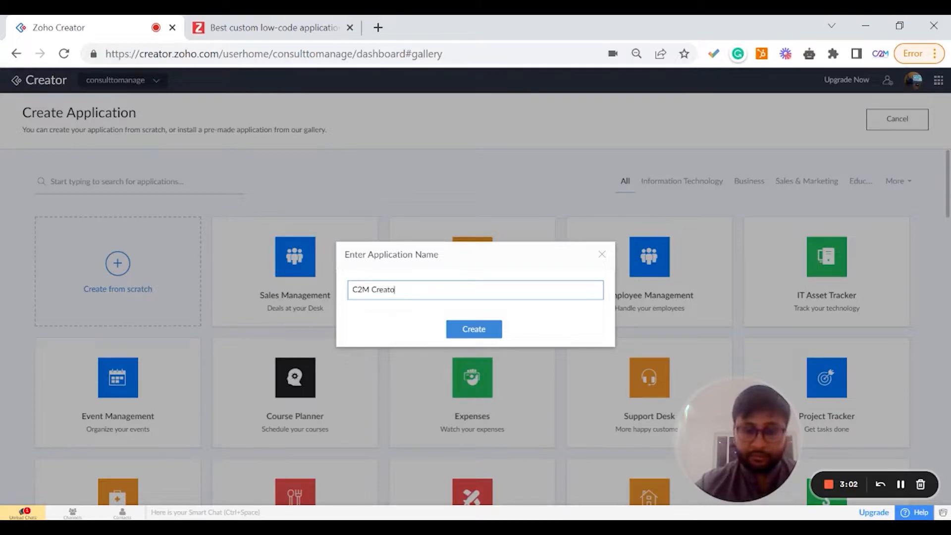
{"action": "type", "text": "r Series "}
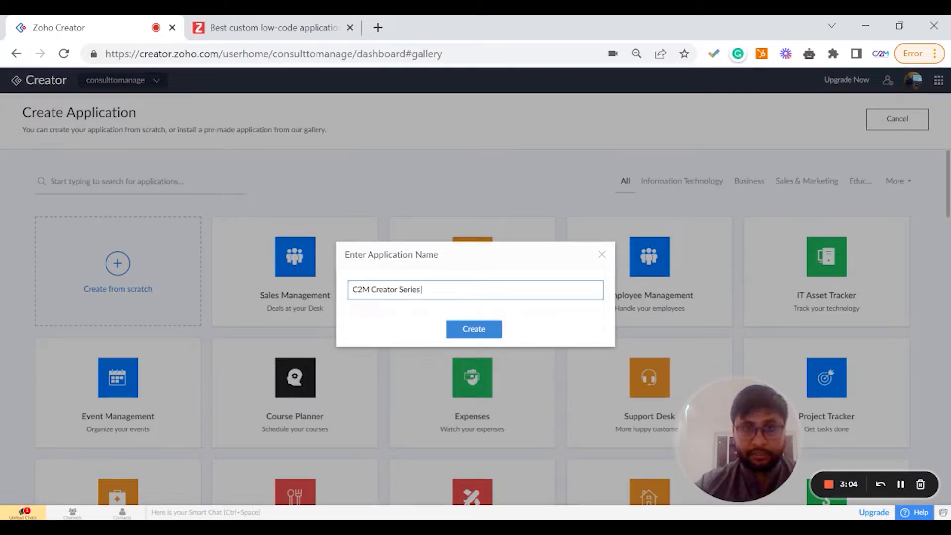
{"action": "type", "text": "App"}
{"action": "left_click", "coordinate": [380, 306]}
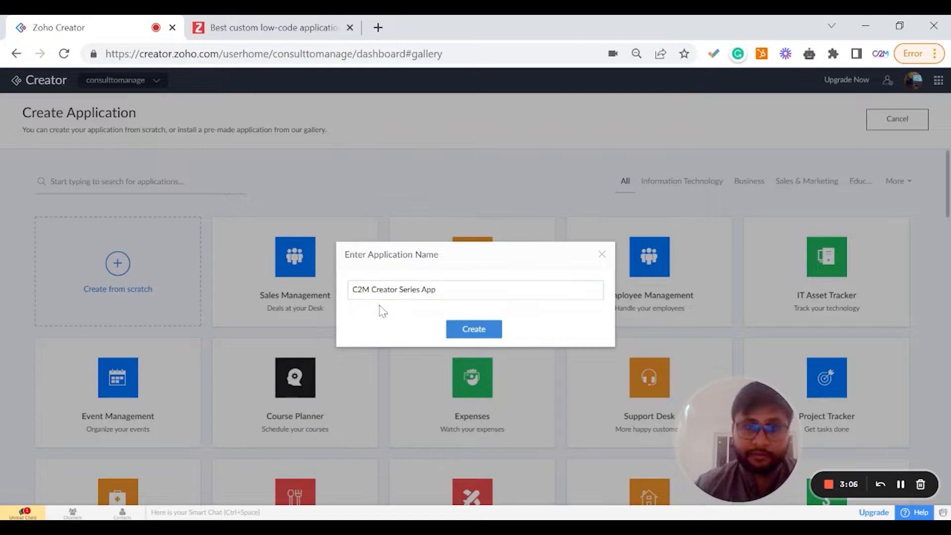
{"action": "left_click", "coordinate": [456, 337]}
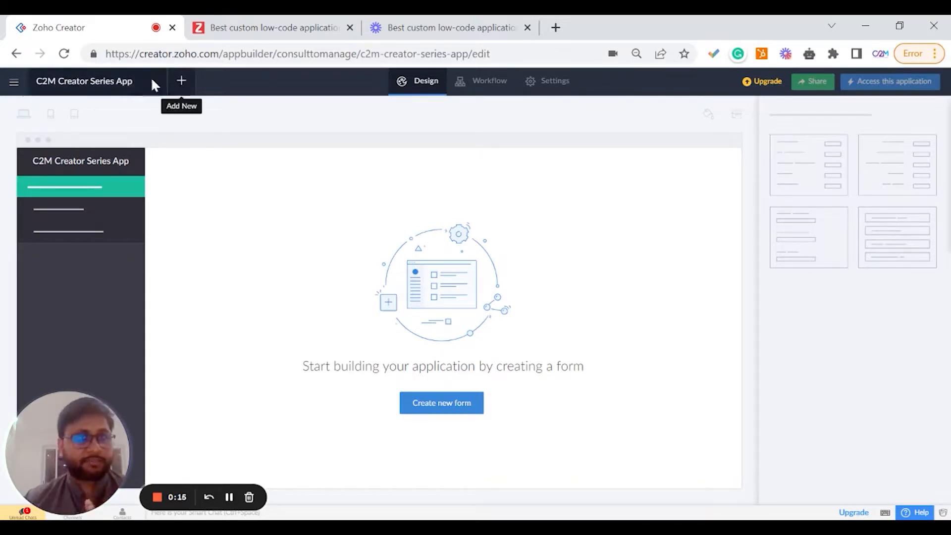
Create a blank form named Order Form and finish the form builder.
{"action": "left_click", "coordinate": [178, 87]}
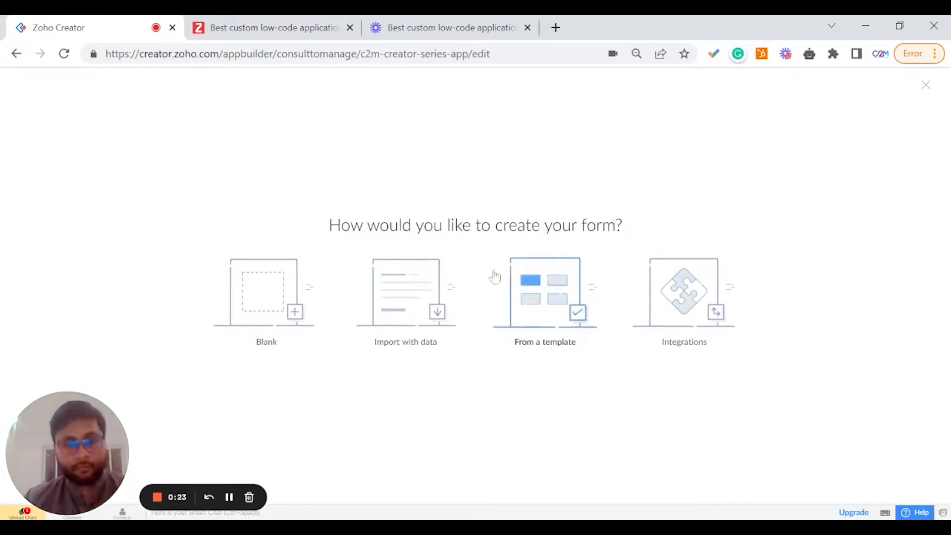
{"action": "left_click", "coordinate": [925, 85]}
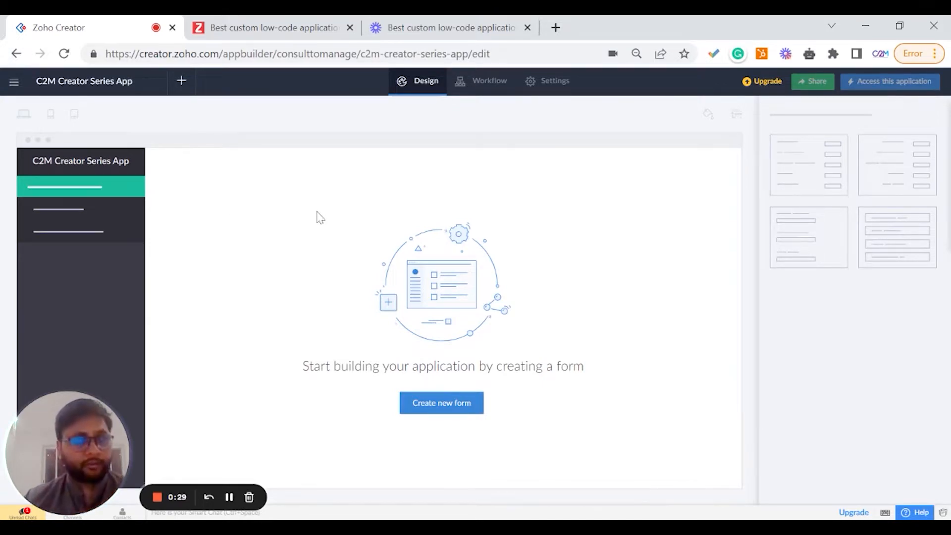
{"action": "left_click", "coordinate": [436, 402]}
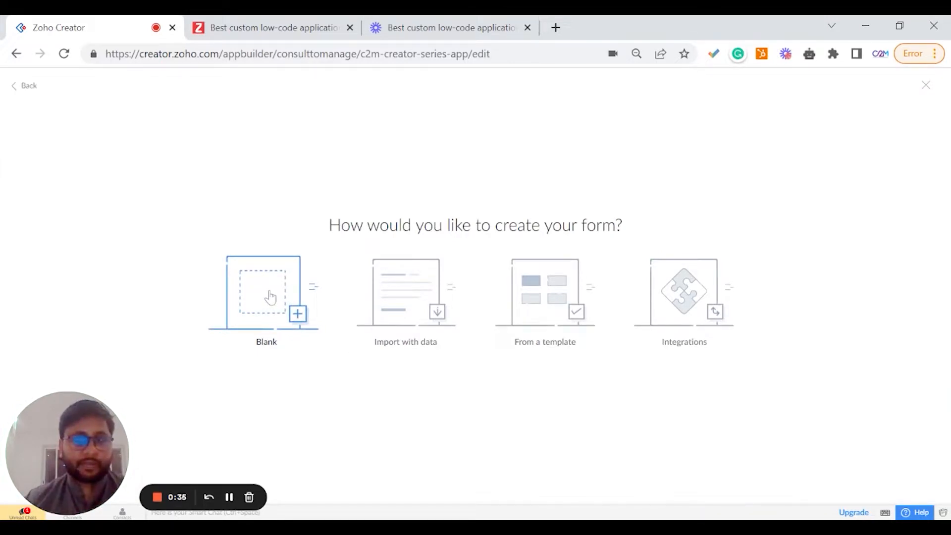
{"action": "left_click", "coordinate": [269, 297]}
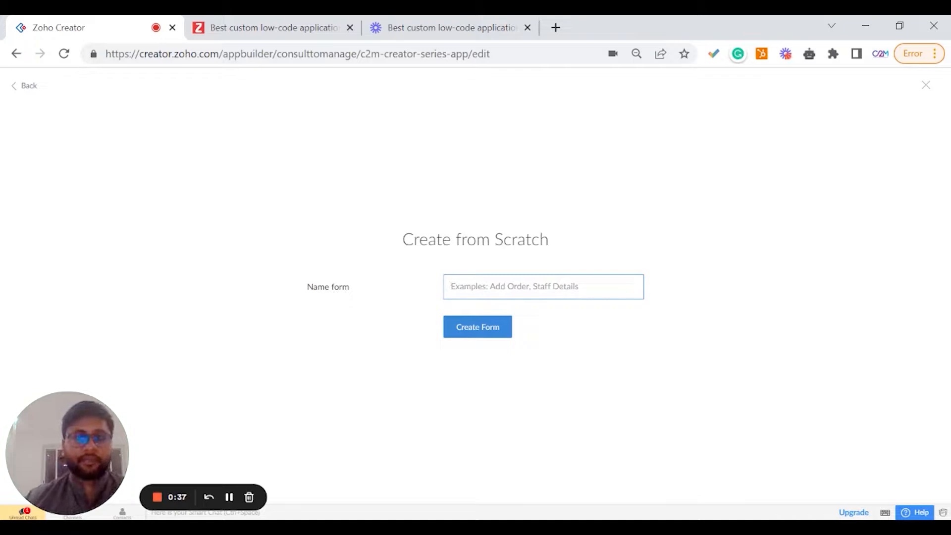
{"action": "type", "text": "Order Form"}
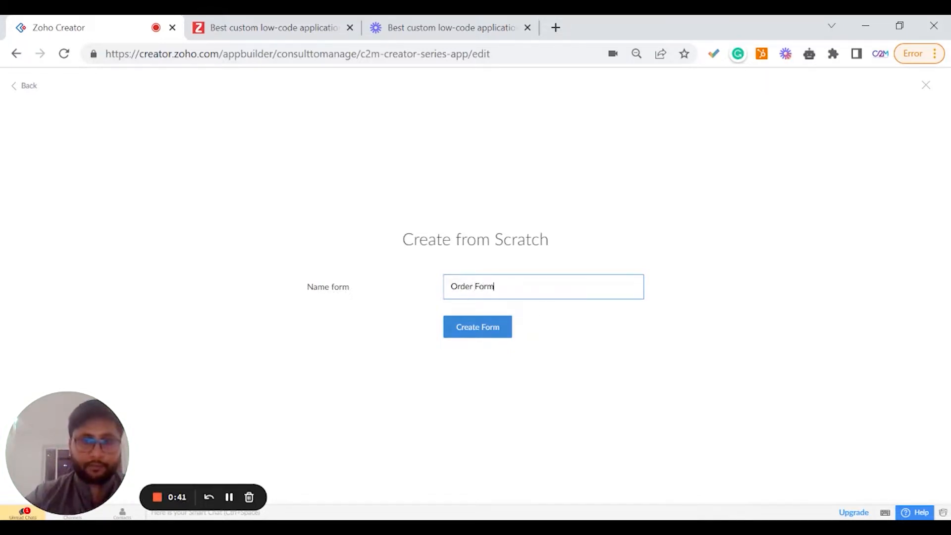
{"action": "left_click", "coordinate": [495, 332]}
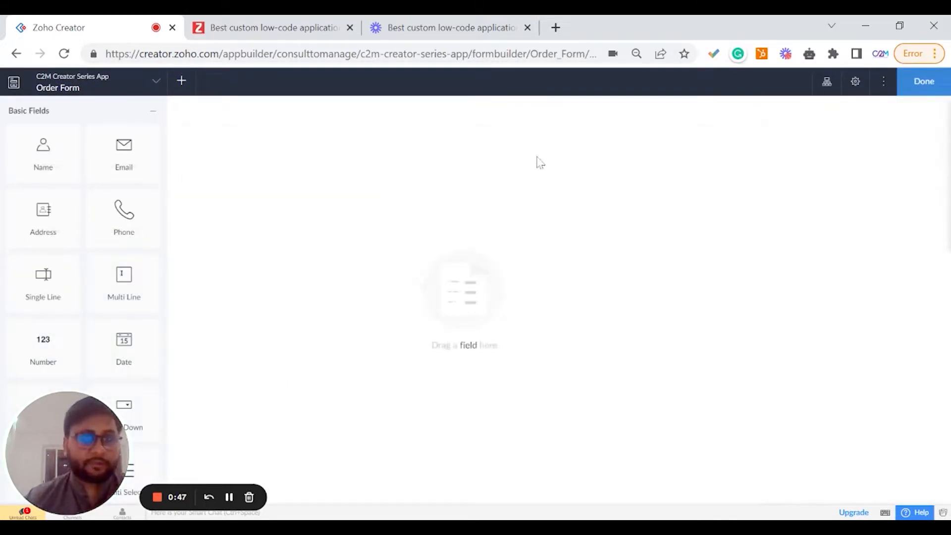
{"action": "left_click", "coordinate": [908, 84]}
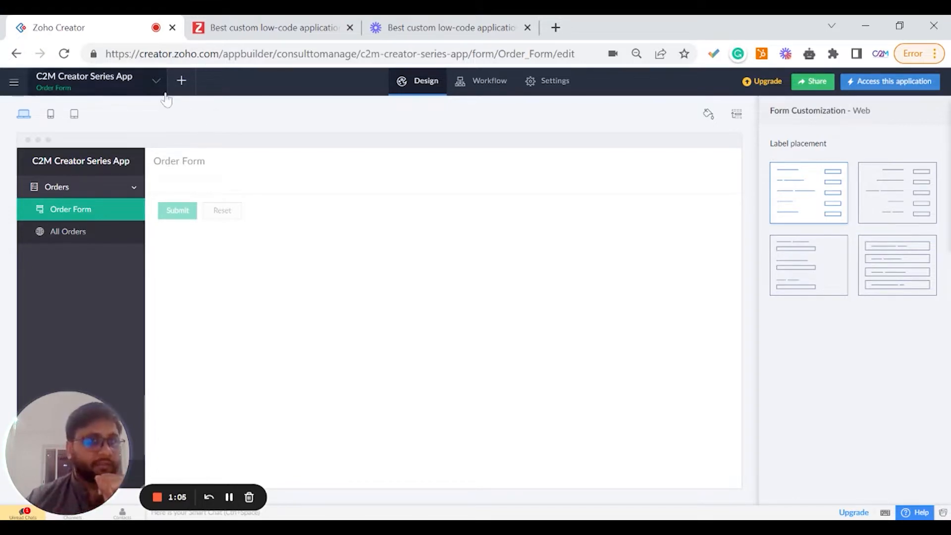
Open the application's component list to review its forms, reports, workflows and pages.
{"action": "left_click", "coordinate": [145, 82]}
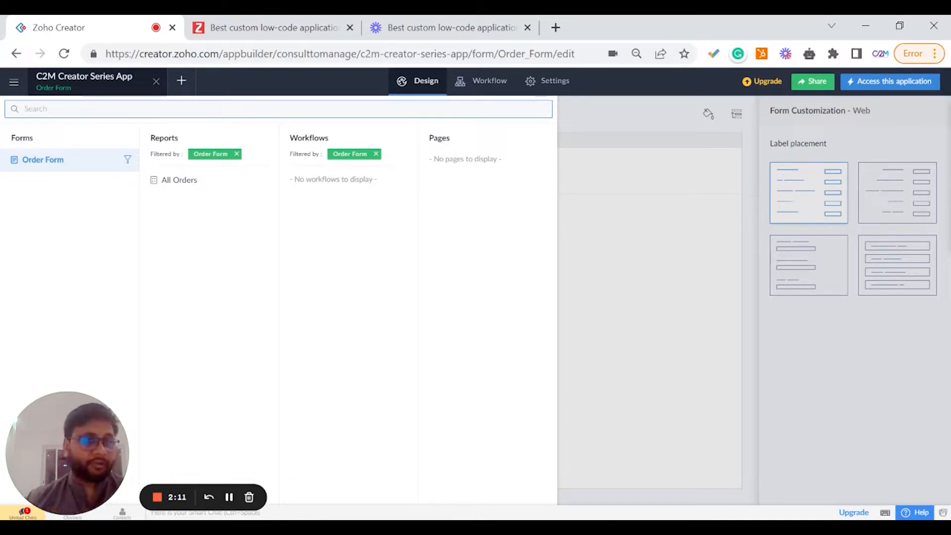
{"action": "left_click", "coordinate": [594, 153]}
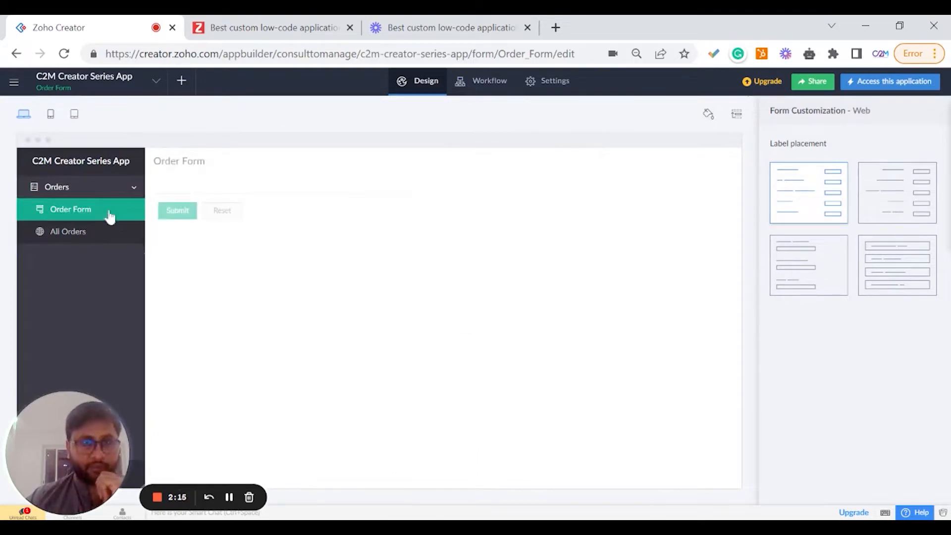
Start a new form component and browse the template gallery and the available integration services.
{"action": "left_click", "coordinate": [185, 91]}
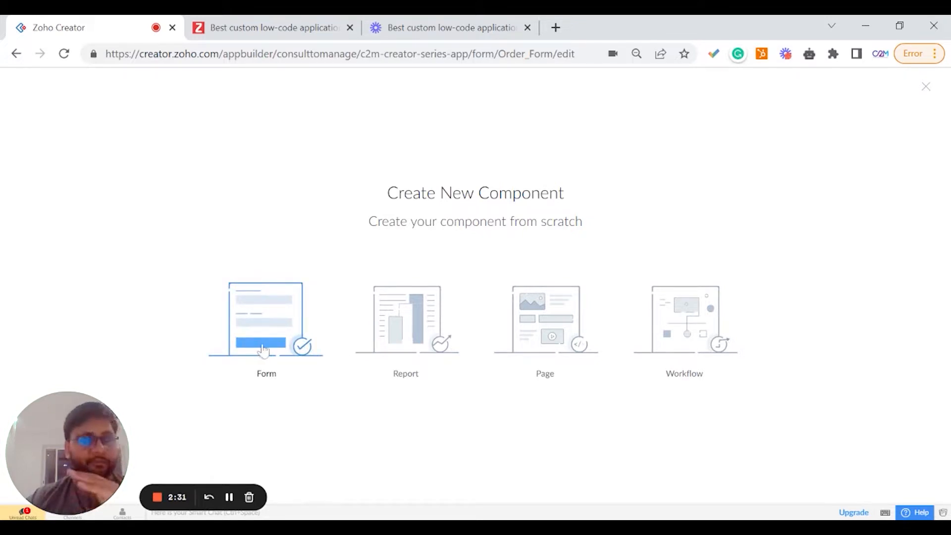
{"action": "left_click", "coordinate": [264, 333]}
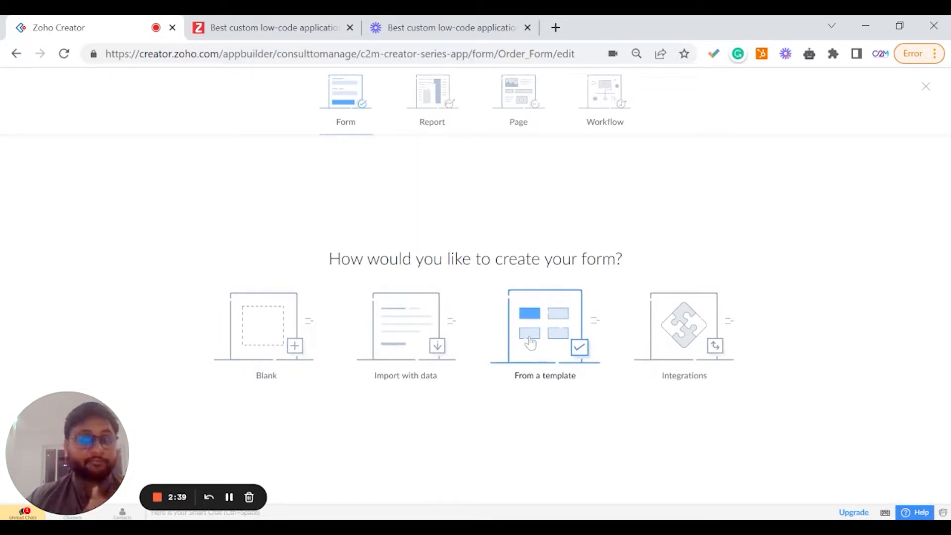
{"action": "left_click", "coordinate": [530, 342]}
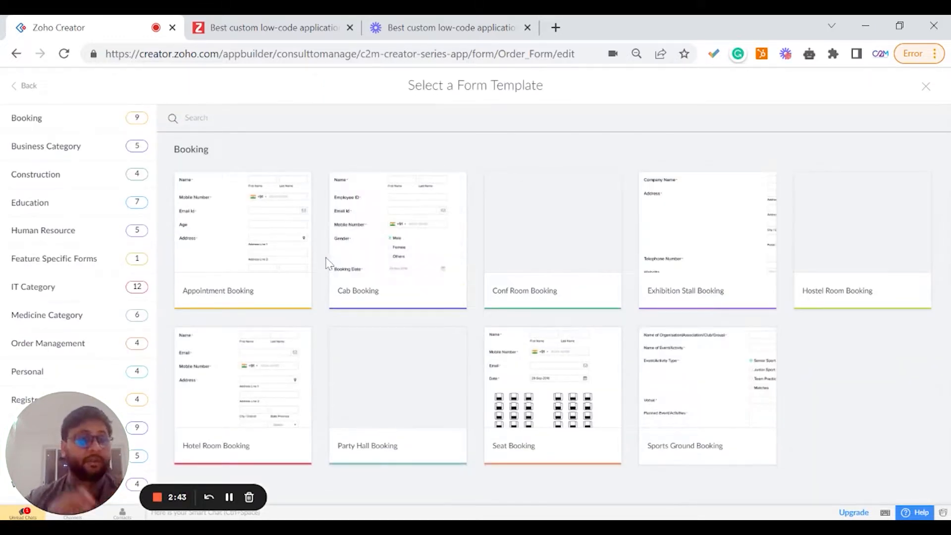
{"action": "scroll", "coordinate": [333, 325], "scroll_direction": "down", "scroll_amount": 5}
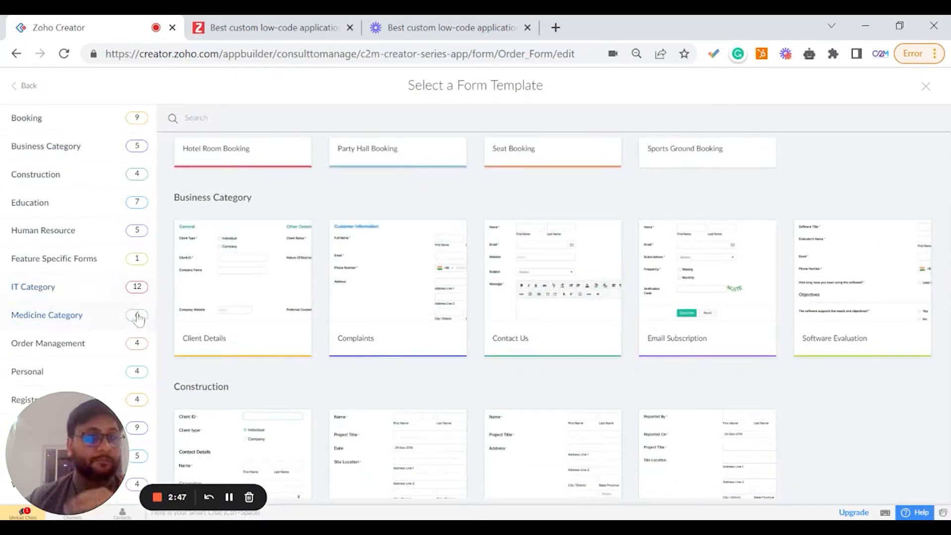
{"action": "left_click", "coordinate": [30, 87]}
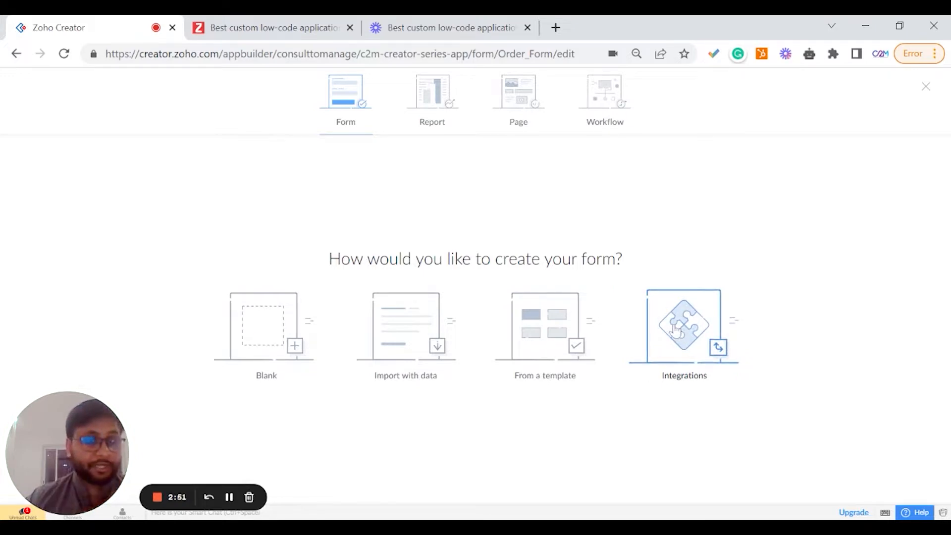
{"action": "left_click", "coordinate": [675, 330]}
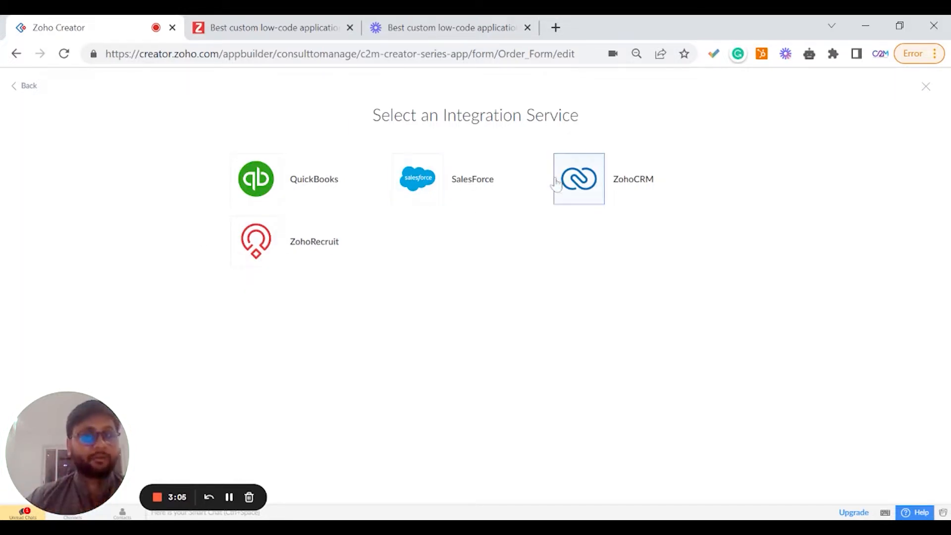
{"action": "left_click", "coordinate": [29, 87]}
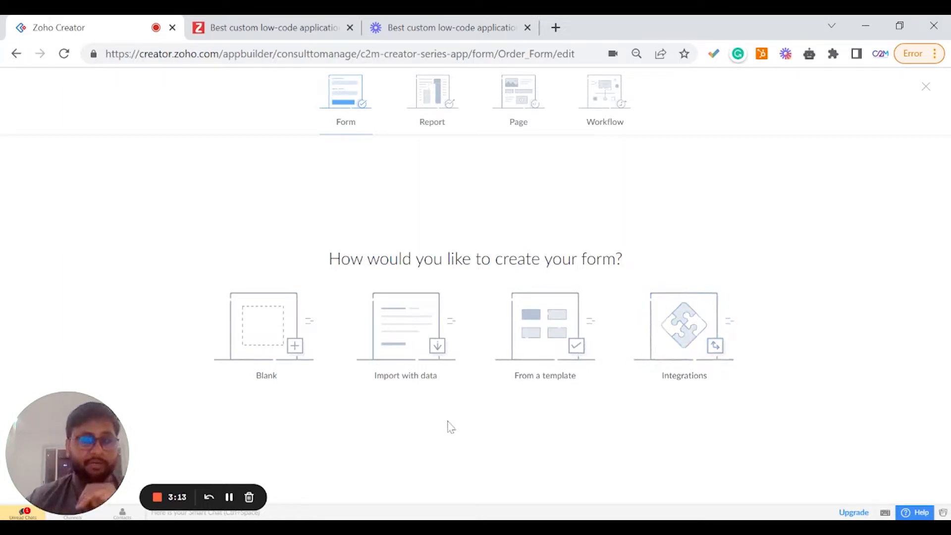
Try to create a form by importing data, reloading the page and reopening the import option.
{"action": "left_click", "coordinate": [383, 327]}
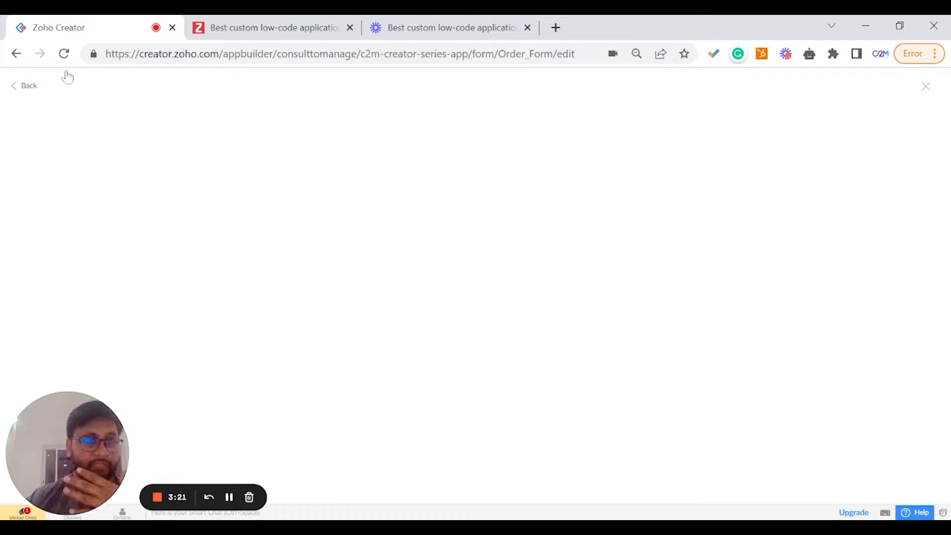
{"action": "left_click", "coordinate": [64, 54]}
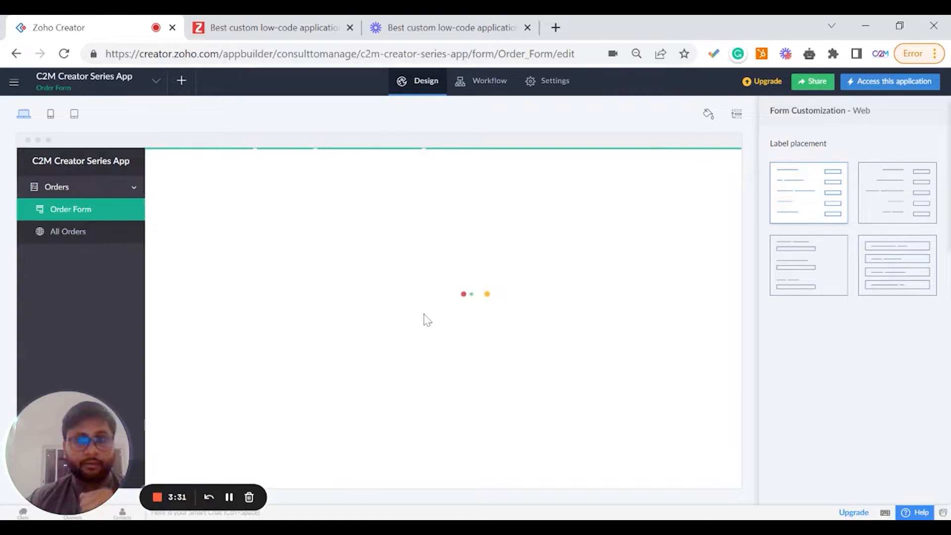
{"action": "left_click", "coordinate": [244, 323]}
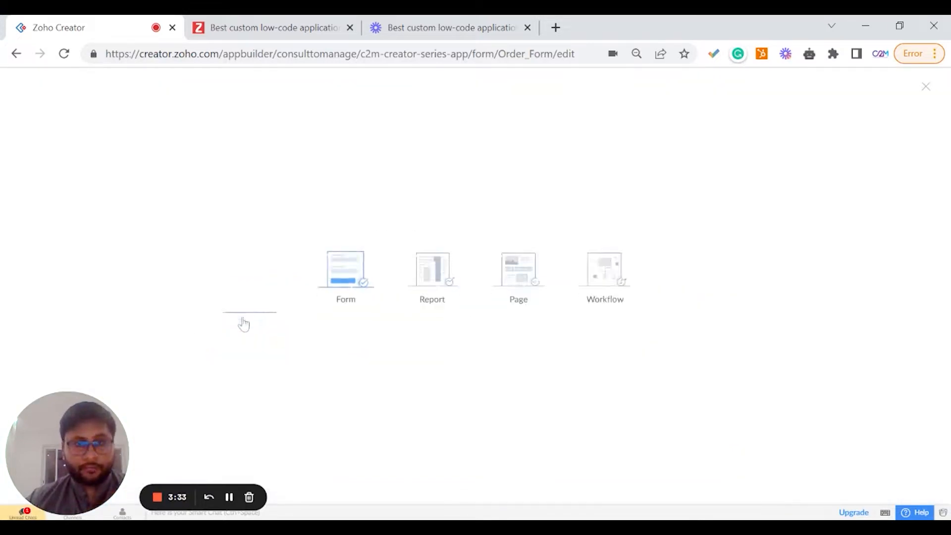
{"action": "left_click", "coordinate": [411, 329]}
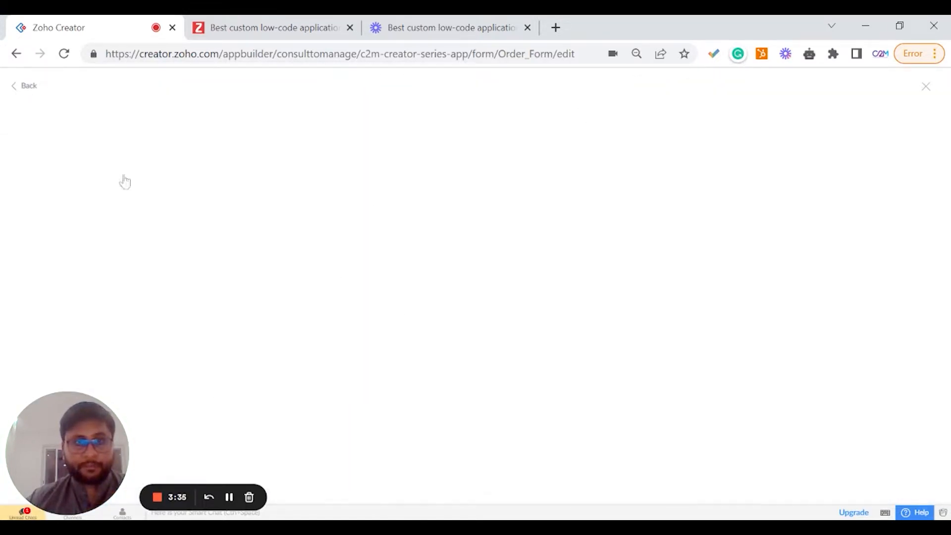
{"action": "left_click", "coordinate": [18, 93]}
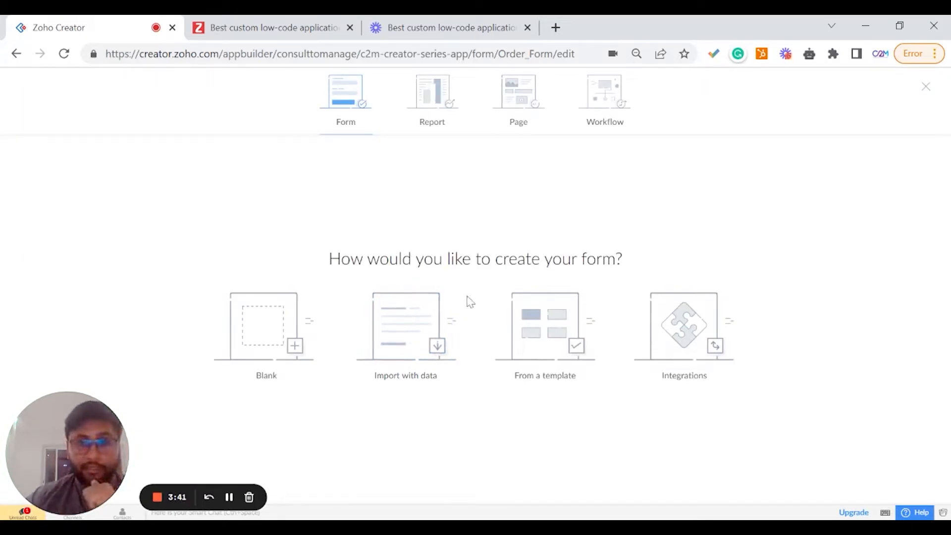
{"action": "left_click", "coordinate": [426, 330]}
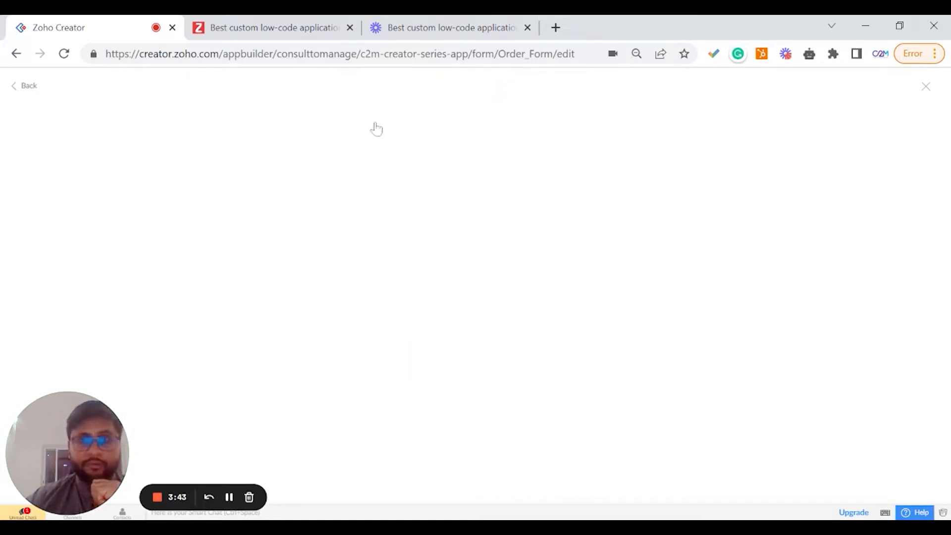
{"action": "left_click", "coordinate": [22, 86]}
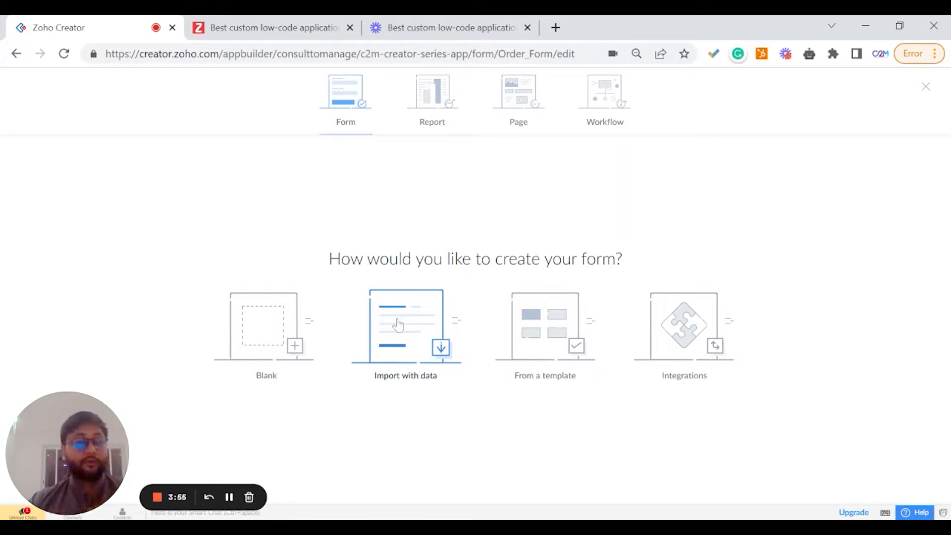
Browse the report types and the page template gallery for new components.
{"action": "left_click", "coordinate": [418, 121]}
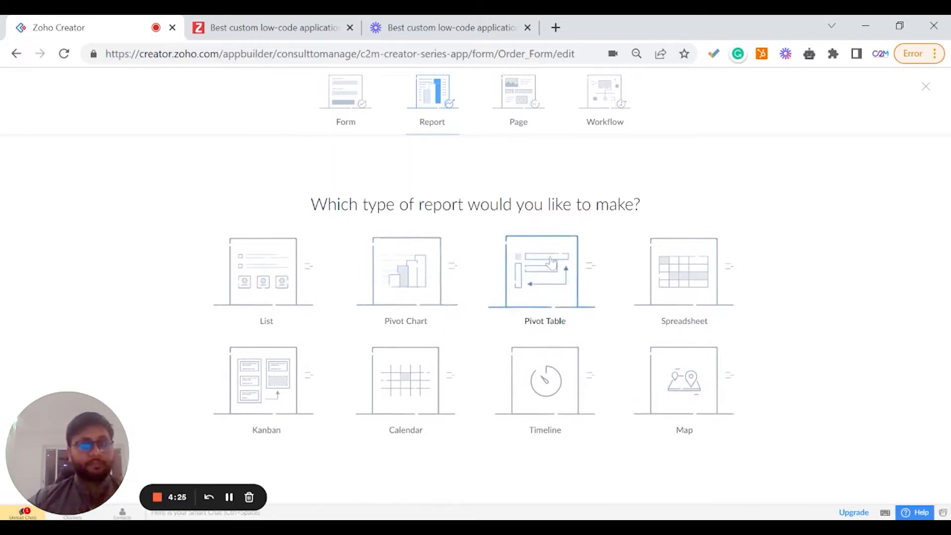
{"action": "left_click", "coordinate": [516, 117]}
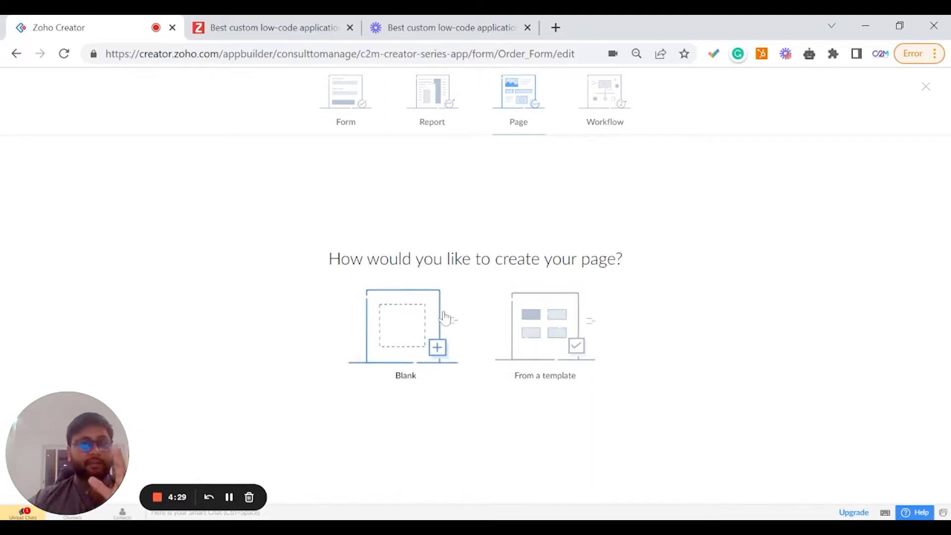
{"action": "left_click", "coordinate": [545, 332]}
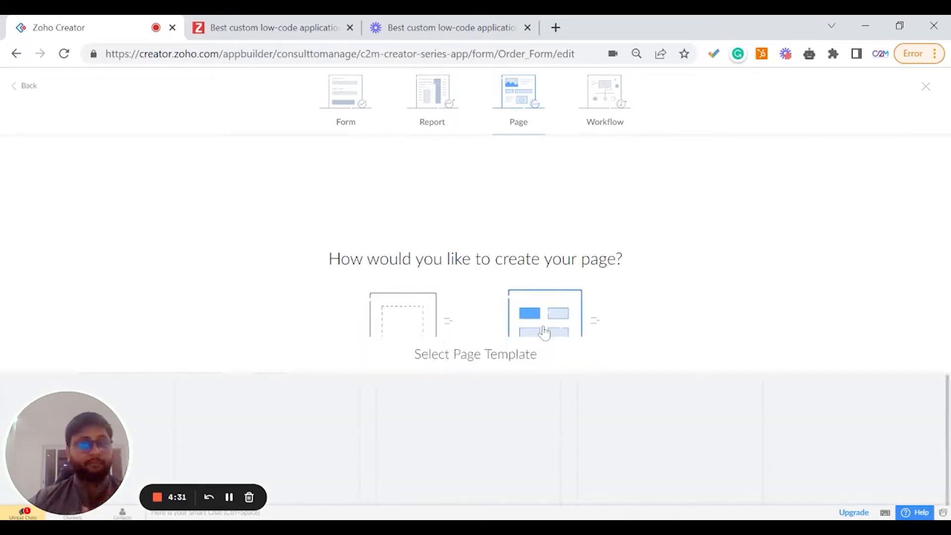
{"action": "scroll", "coordinate": [775, 297], "scroll_direction": "down", "scroll_amount": 8}
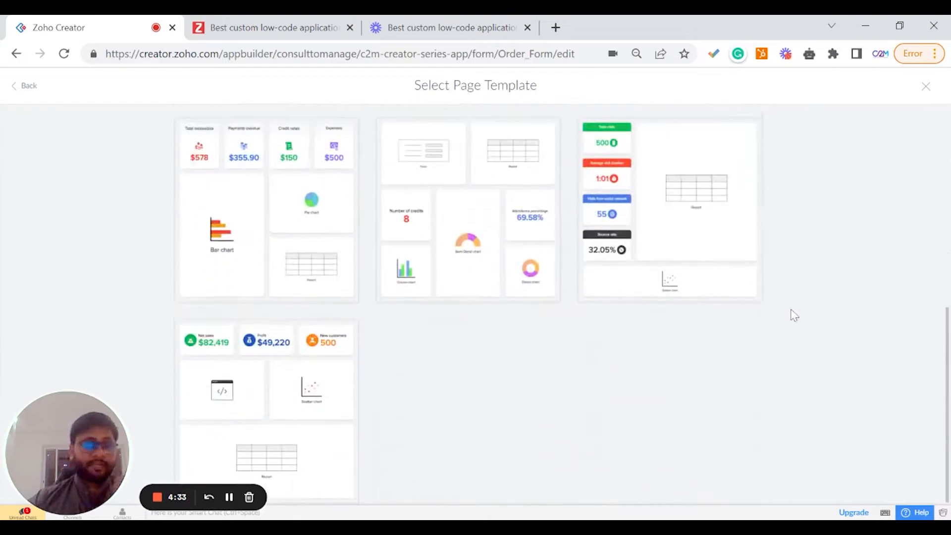
{"action": "scroll", "coordinate": [797, 322], "scroll_direction": "up", "scroll_amount": 6}
{"action": "scroll", "coordinate": [772, 298], "scroll_direction": "up", "scroll_amount": 3}
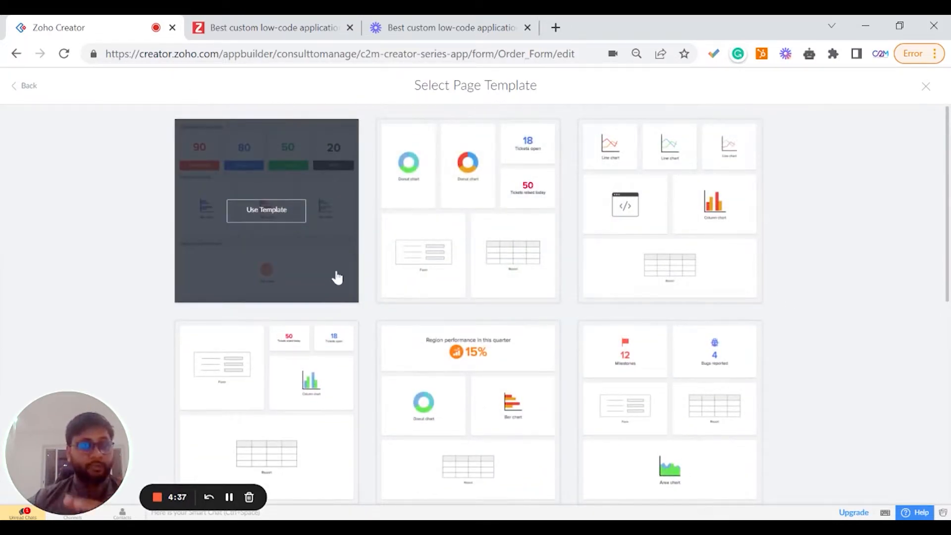
{"action": "left_click", "coordinate": [27, 85]}
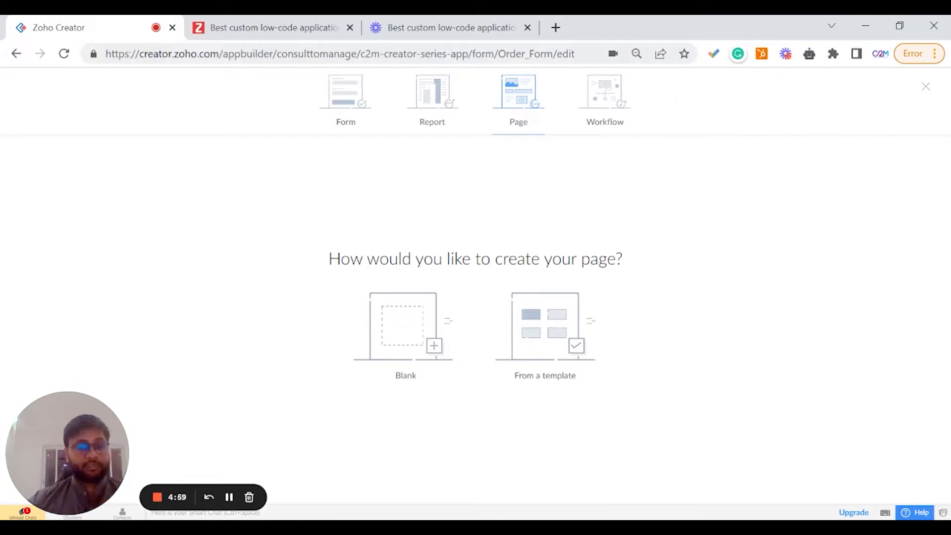
Review the workflow trigger options, then close the new component window.
{"action": "left_click", "coordinate": [589, 119]}
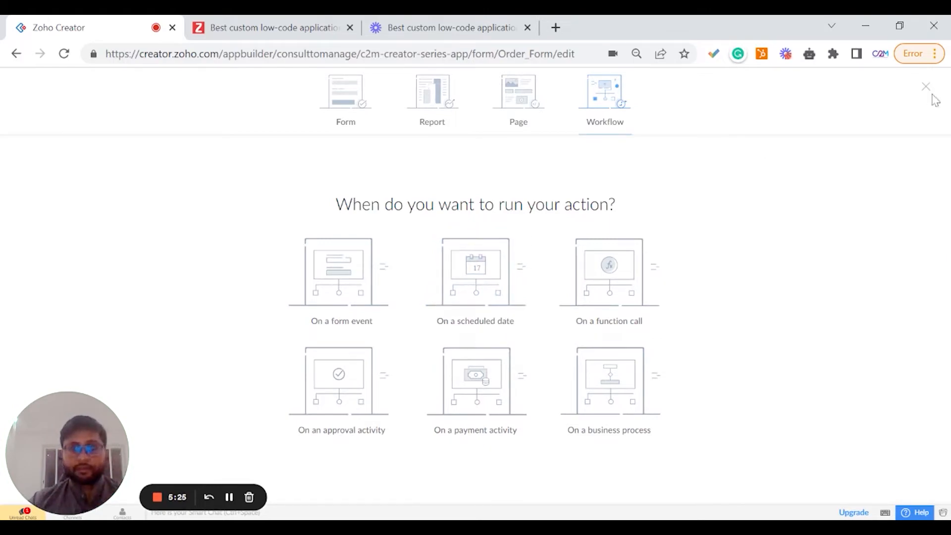
{"action": "left_click", "coordinate": [353, 123]}
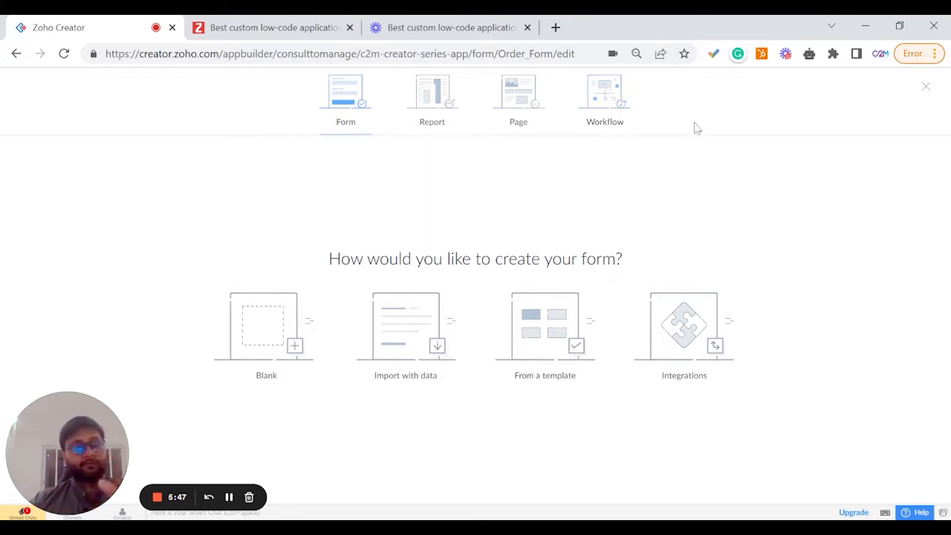
{"action": "left_click", "coordinate": [926, 86]}
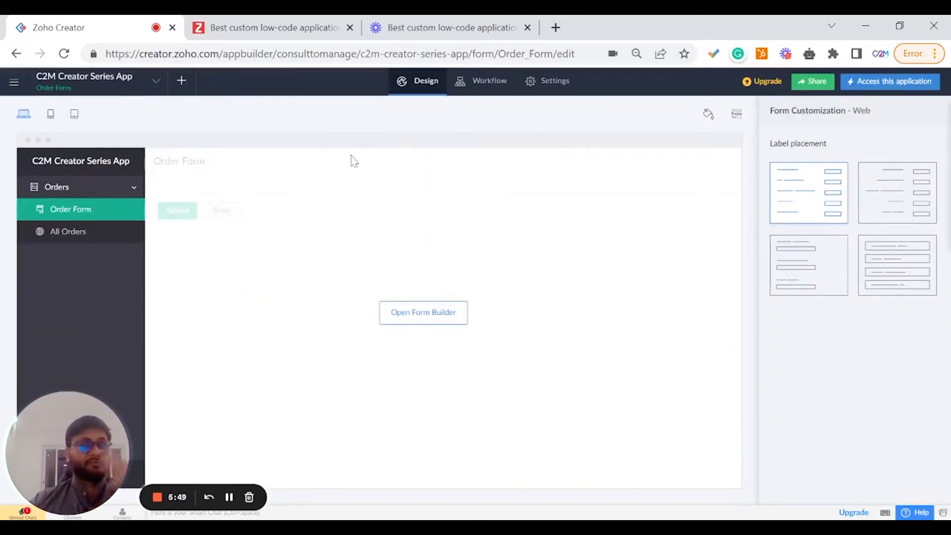
{"action": "left_click", "coordinate": [185, 82]}
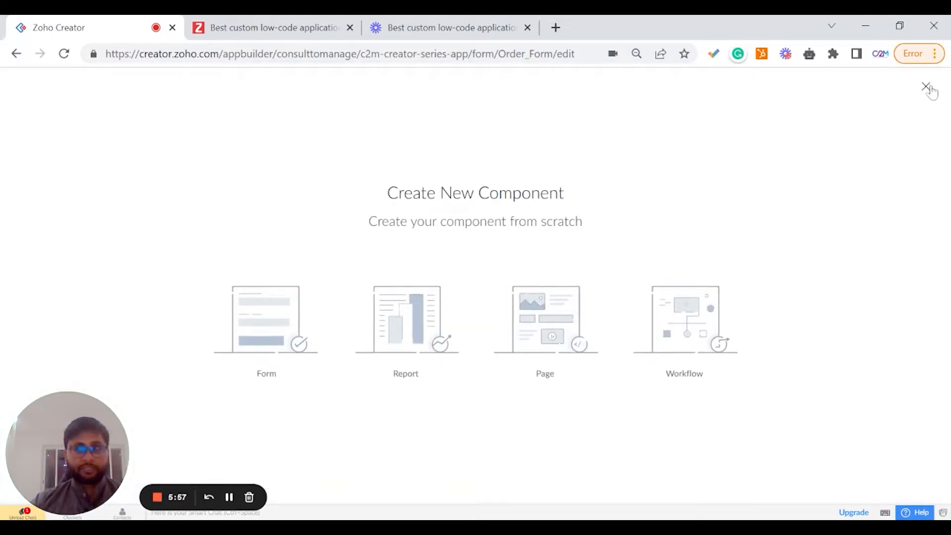
{"action": "left_click", "coordinate": [926, 88]}
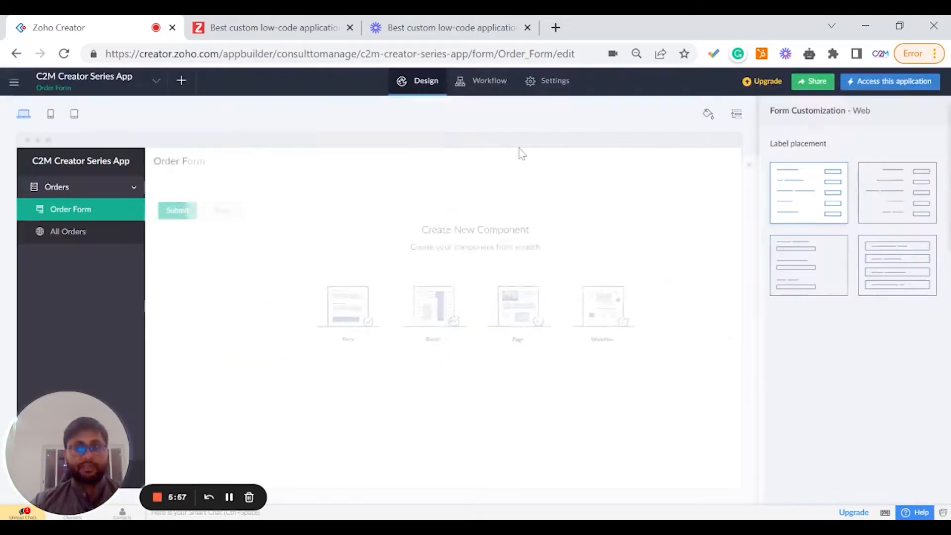
Browse the Workflow section's categories: form workflows, schedules, approvals, payments, blueprints and functions.
{"action": "left_click", "coordinate": [470, 93]}
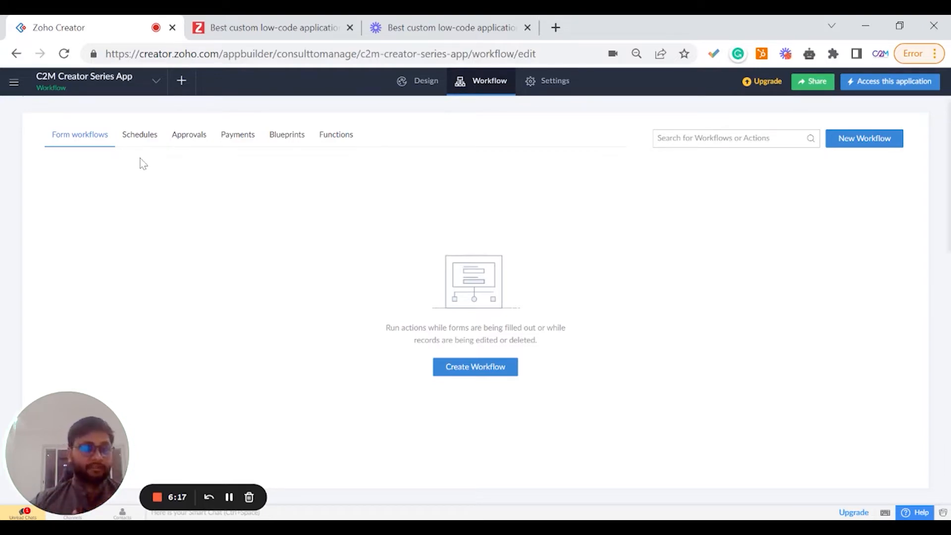
{"action": "left_click", "coordinate": [131, 141]}
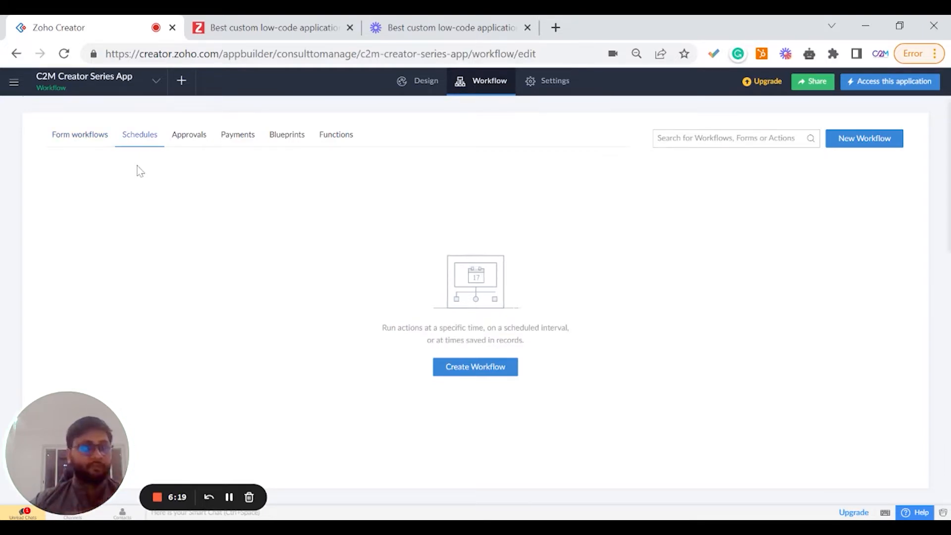
{"action": "left_click", "coordinate": [187, 144]}
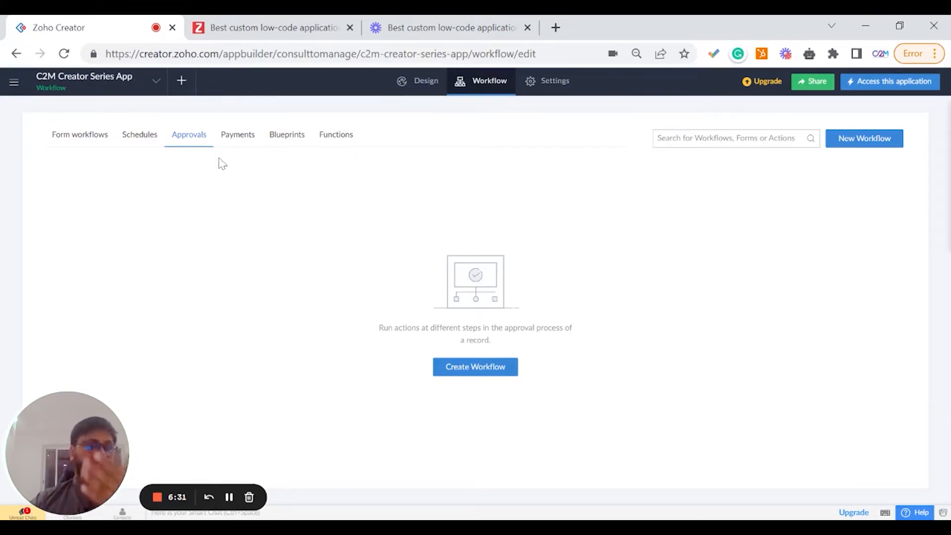
{"action": "left_click", "coordinate": [231, 144]}
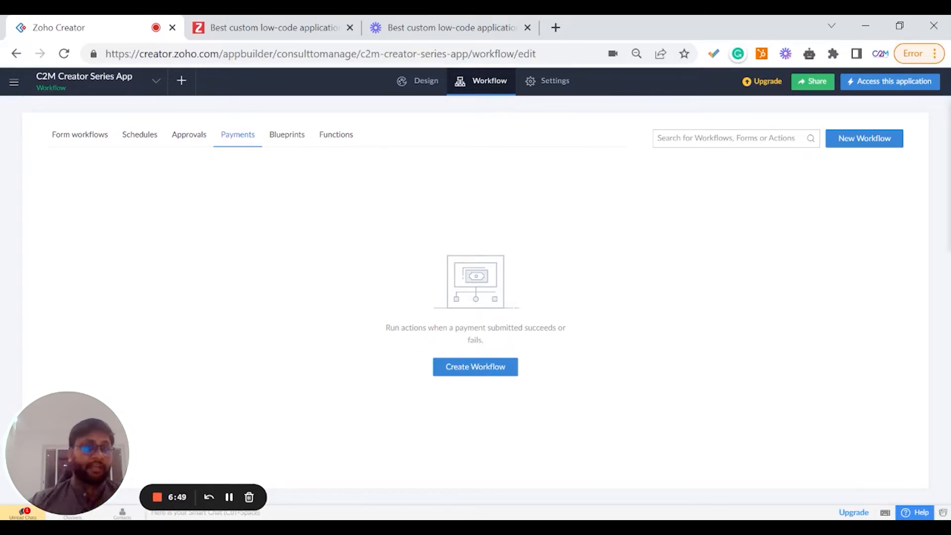
{"action": "left_click", "coordinate": [276, 140]}
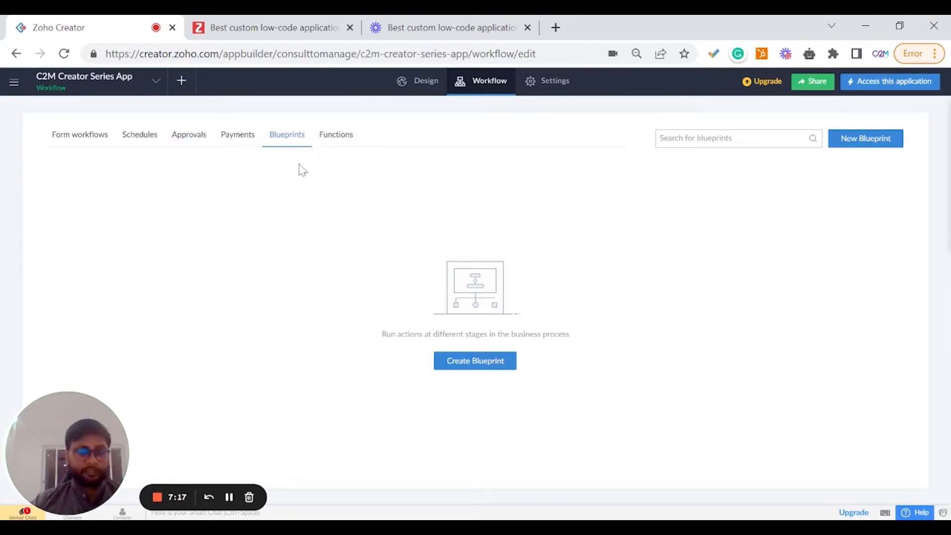
{"action": "left_click", "coordinate": [332, 136]}
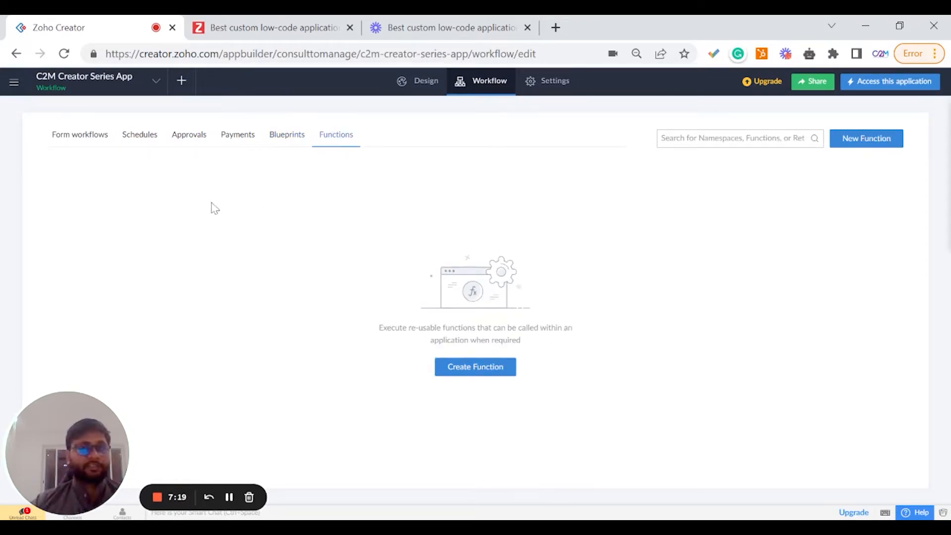
{"action": "left_click", "coordinate": [93, 136]}
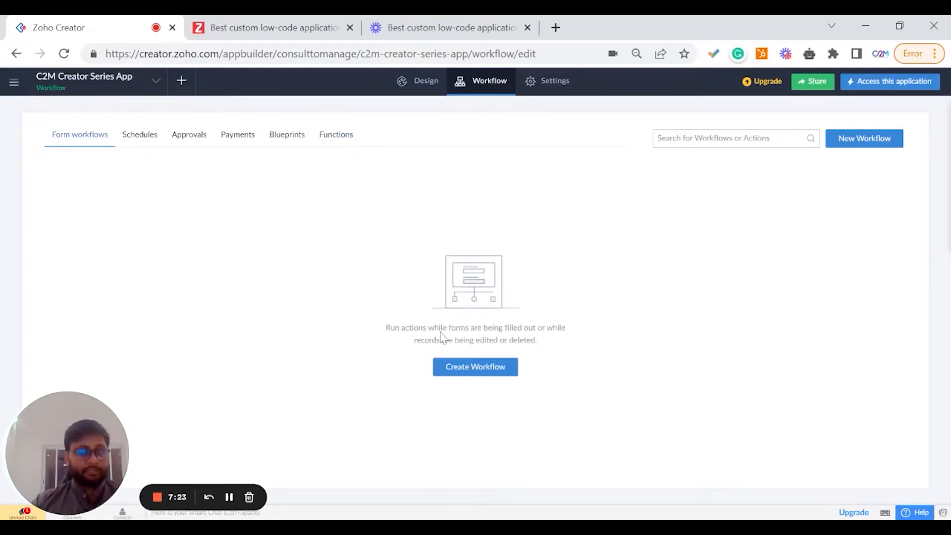
{"action": "left_click", "coordinate": [335, 142]}
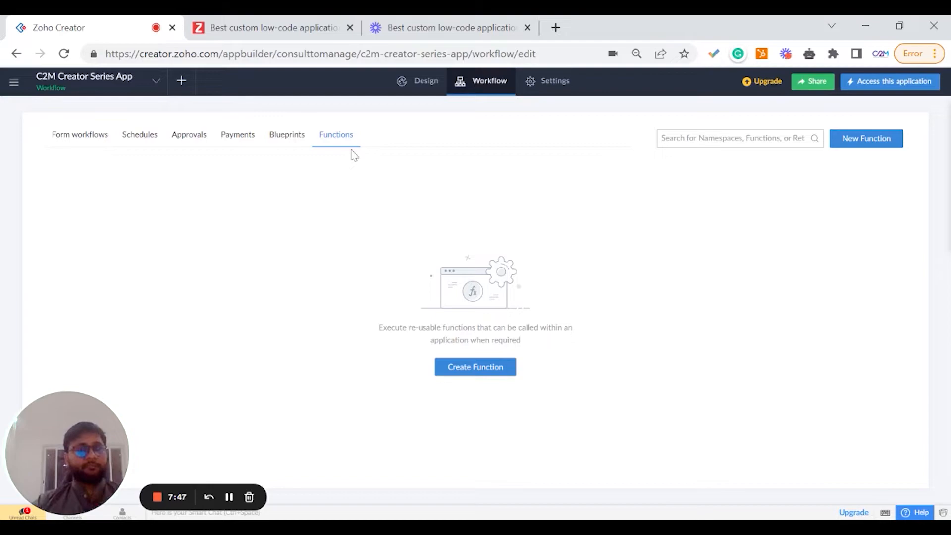
Open the Order Form in the form builder, add Email and Name fields with Name on top, and finish editing.
{"action": "left_click", "coordinate": [543, 89]}
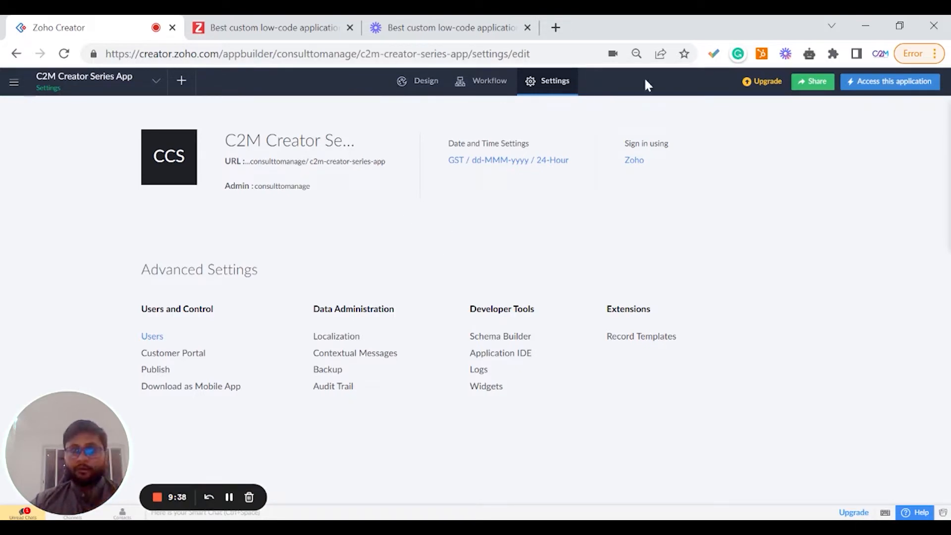
{"action": "left_click", "coordinate": [432, 82]}
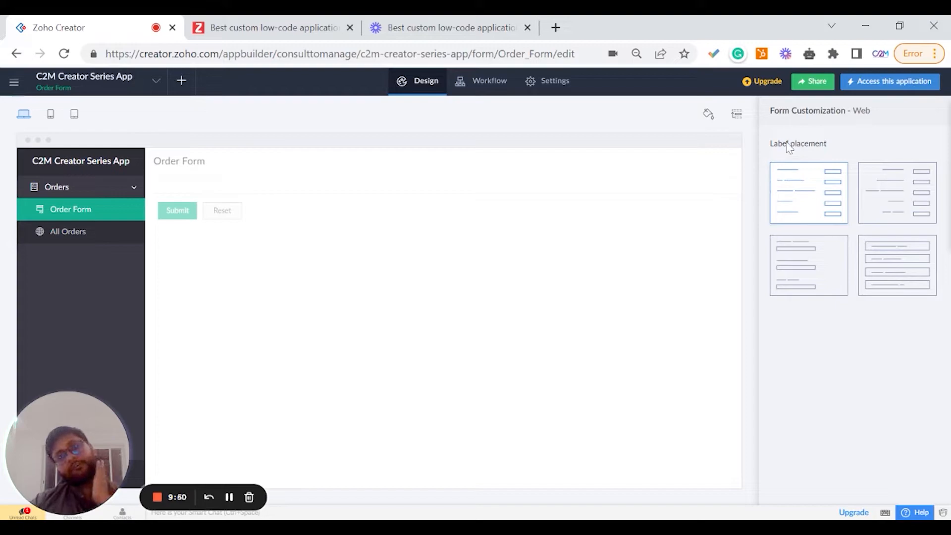
{"action": "left_click", "coordinate": [434, 318]}
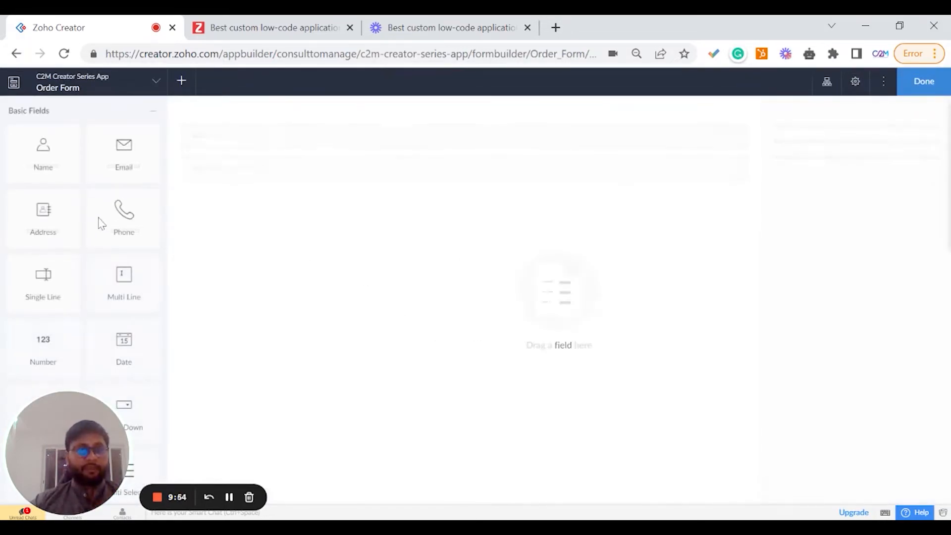
{"action": "left_click_drag", "start_coordinate": [122, 176], "coordinate": [189, 175]}
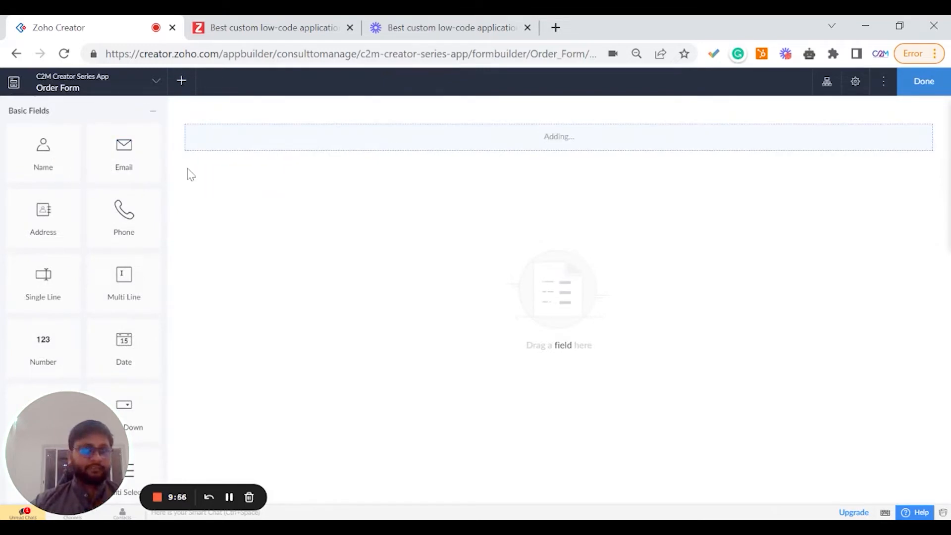
{"action": "left_click_drag", "start_coordinate": [47, 155], "coordinate": [252, 144]}
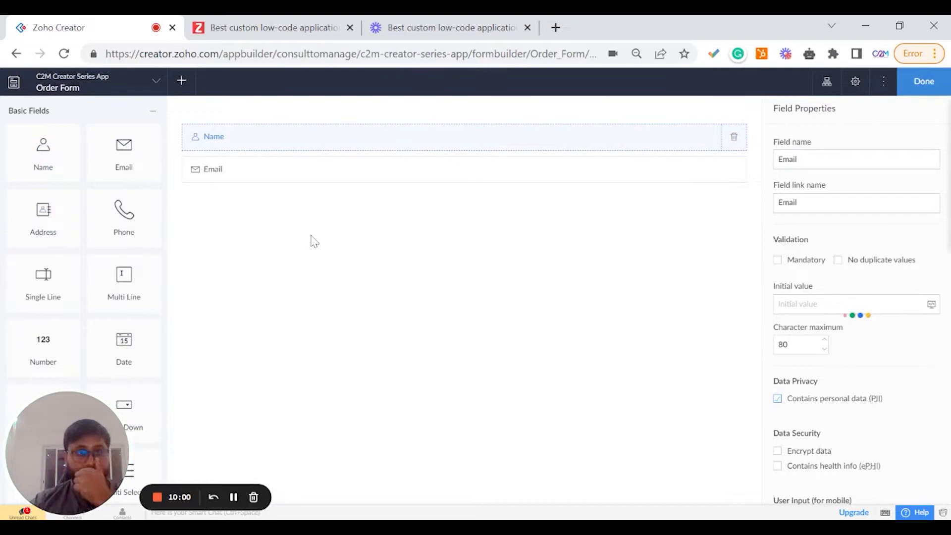
{"action": "left_click", "coordinate": [861, 127]}
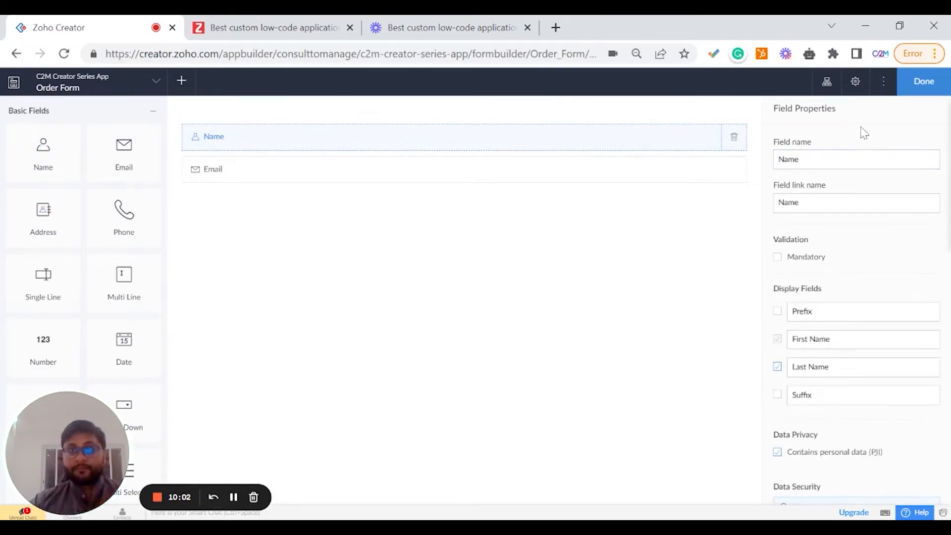
{"action": "left_click", "coordinate": [924, 82]}
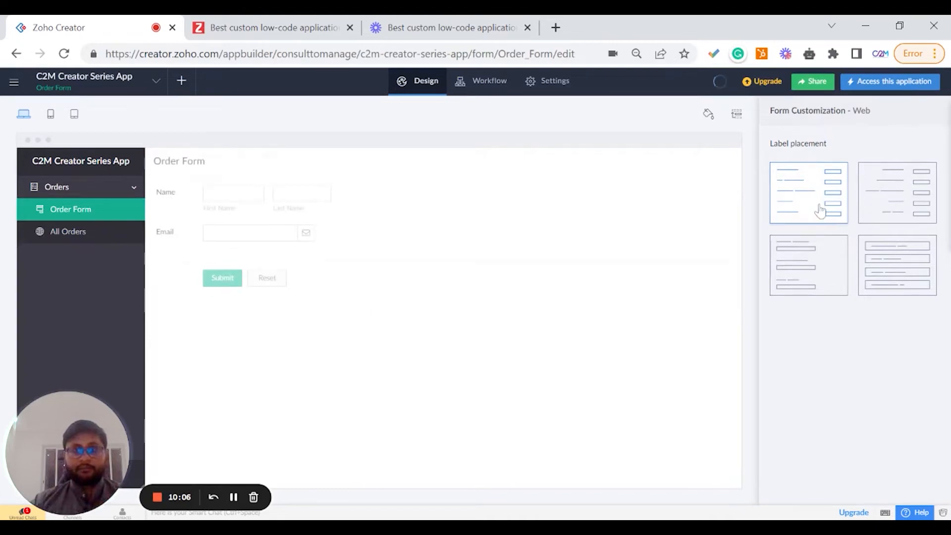
Try the other label placement layouts on the Order Form, then restore the first layout.
{"action": "left_click", "coordinate": [874, 195]}
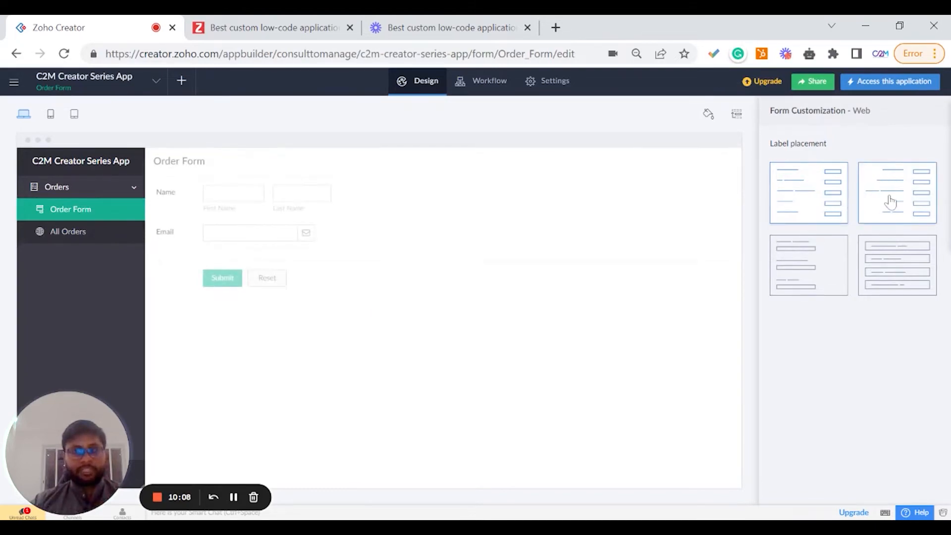
{"action": "left_click", "coordinate": [810, 222]}
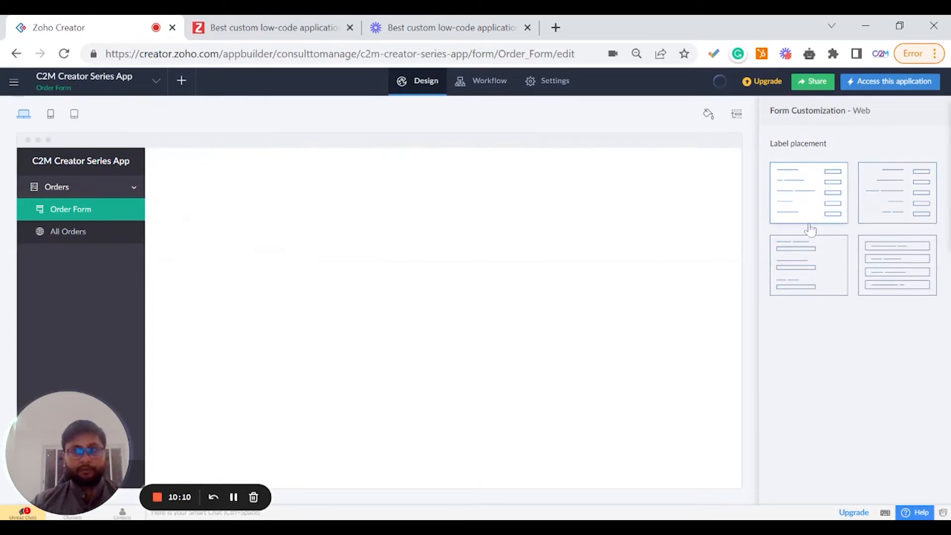
{"action": "left_click", "coordinate": [870, 203]}
{"action": "left_click", "coordinate": [895, 275]}
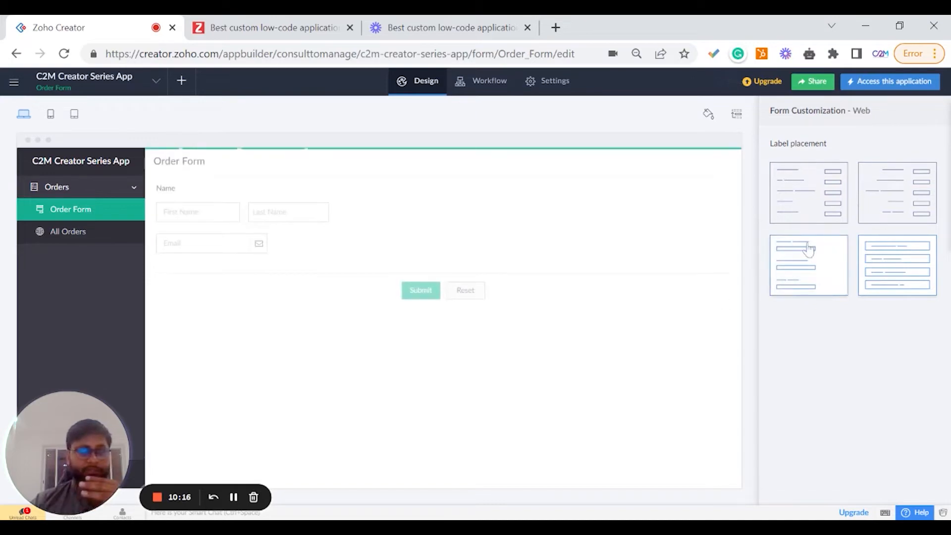
{"action": "left_click", "coordinate": [805, 208]}
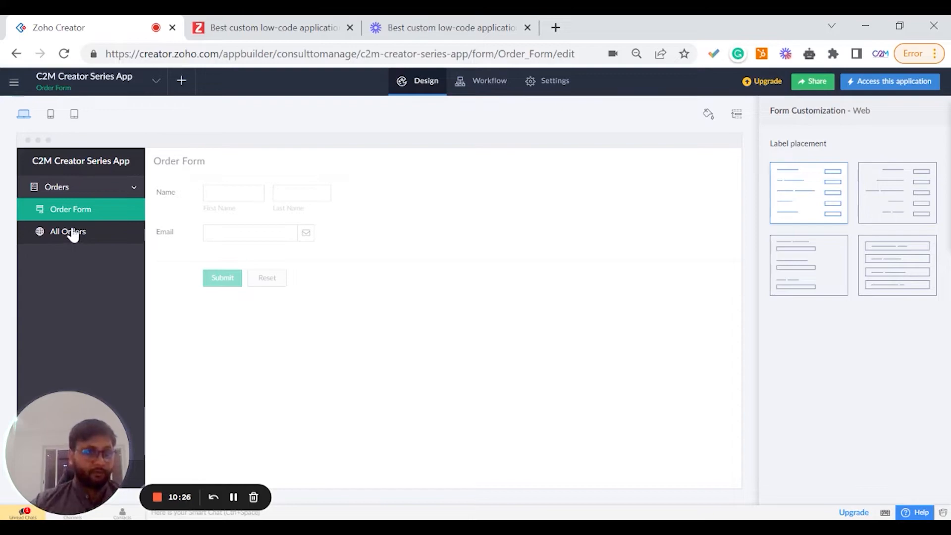
Open the All Orders report's field configuration and browse the available fields to add, then close it.
{"action": "left_click", "coordinate": [73, 234]}
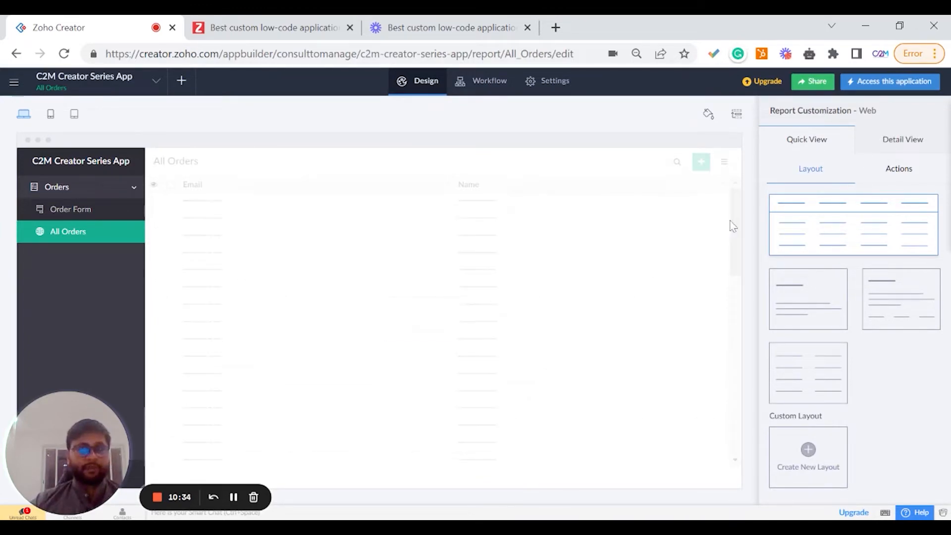
{"action": "left_click", "coordinate": [810, 231]}
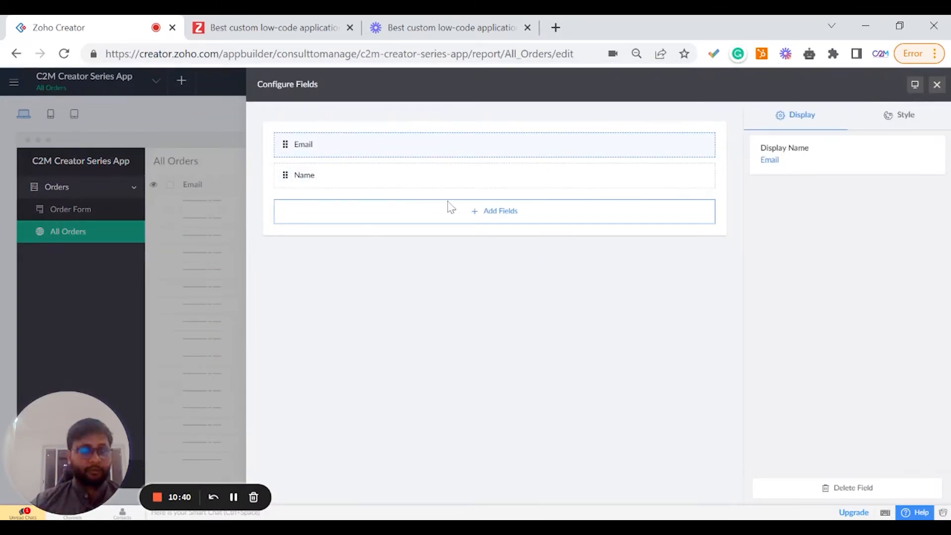
{"action": "left_click", "coordinate": [911, 116]}
{"action": "left_click", "coordinate": [817, 124]}
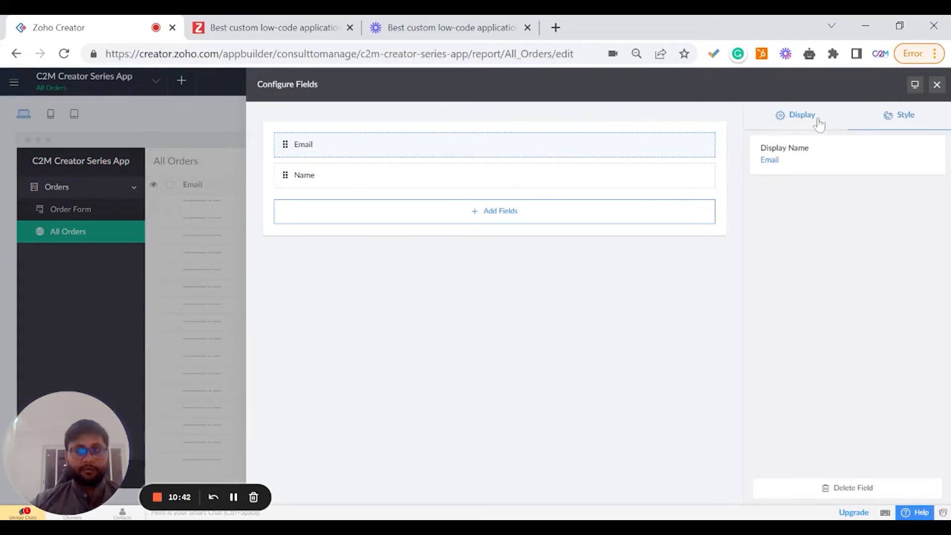
{"action": "left_click", "coordinate": [516, 213]}
{"action": "scroll", "coordinate": [399, 277], "scroll_direction": "down", "scroll_amount": 3}
{"action": "scroll", "coordinate": [403, 259], "scroll_direction": "up", "scroll_amount": 1}
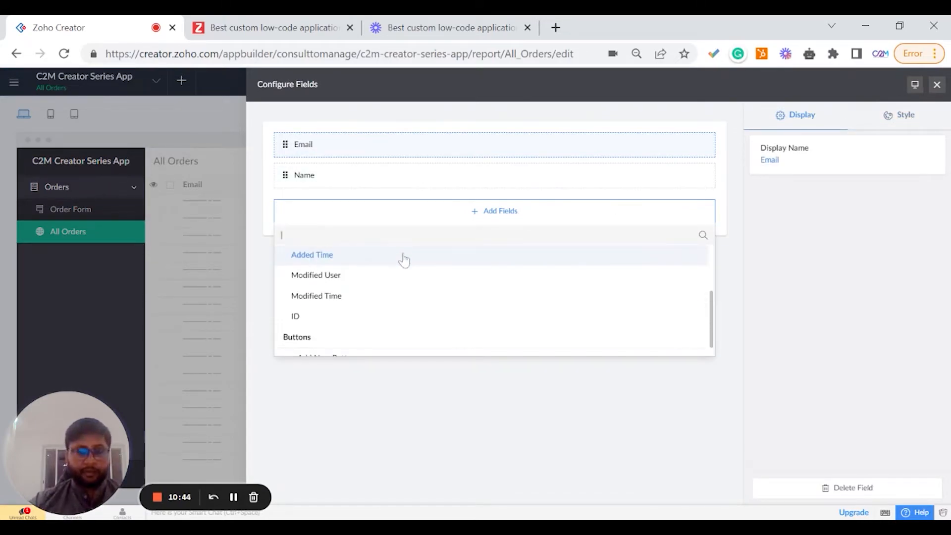
{"action": "type", "text": "bu"}
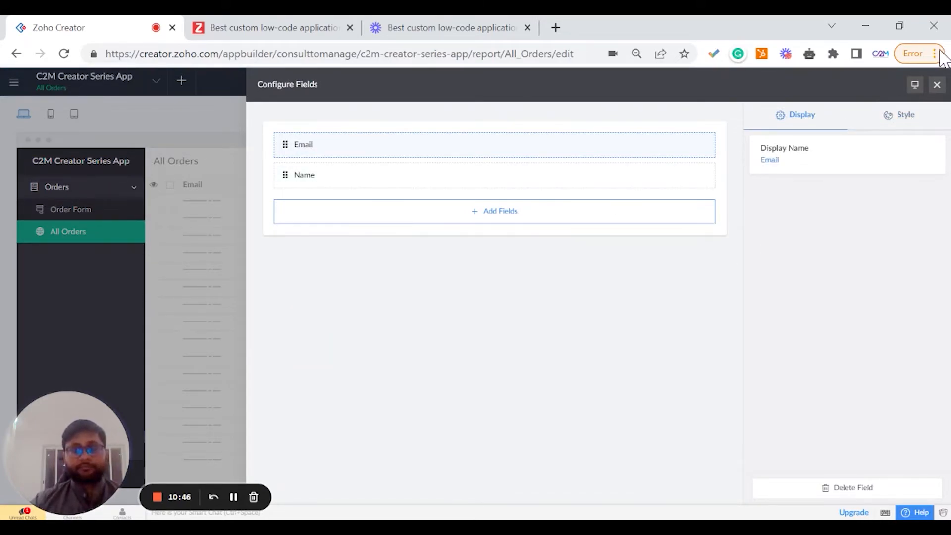
{"action": "left_click", "coordinate": [936, 84]}
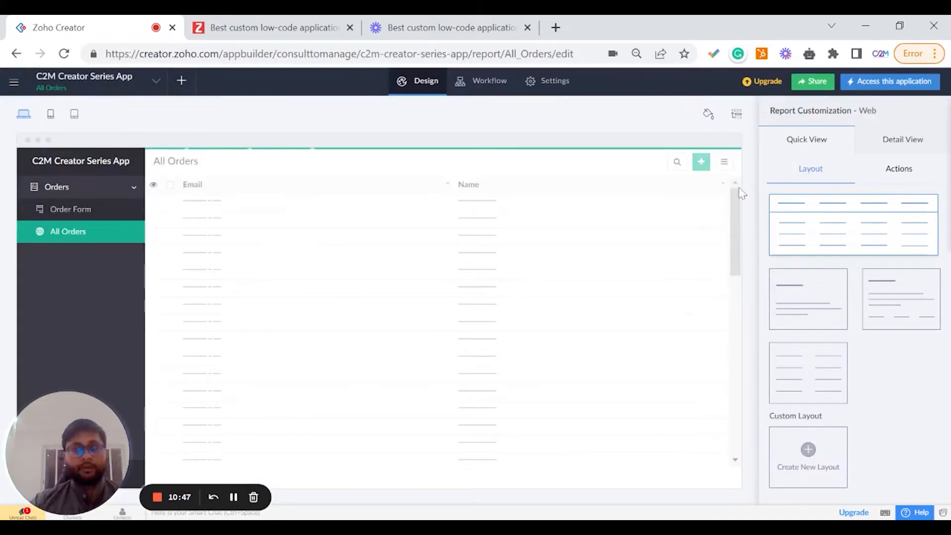
Review the report's Detail View and Quick View layouts, then open the live application.
{"action": "left_click", "coordinate": [889, 148]}
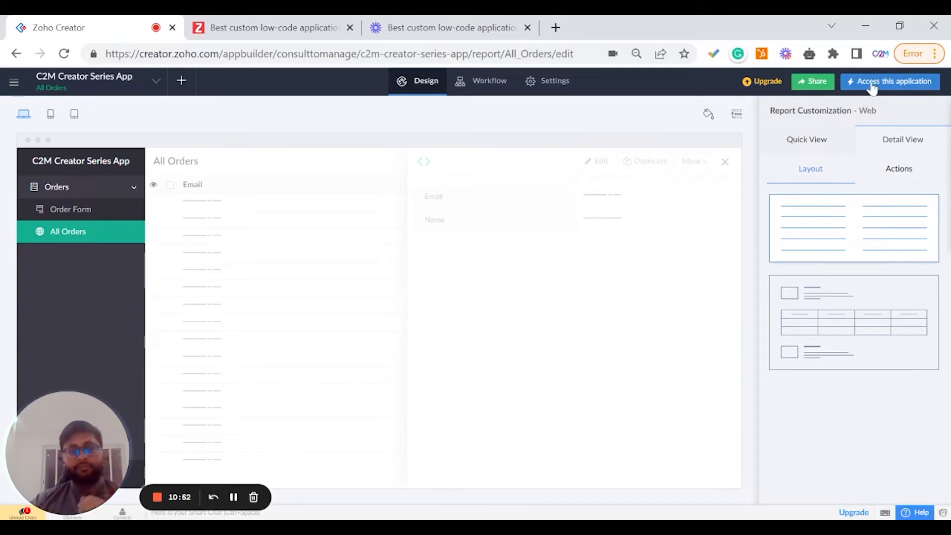
{"action": "left_click", "coordinate": [824, 137]}
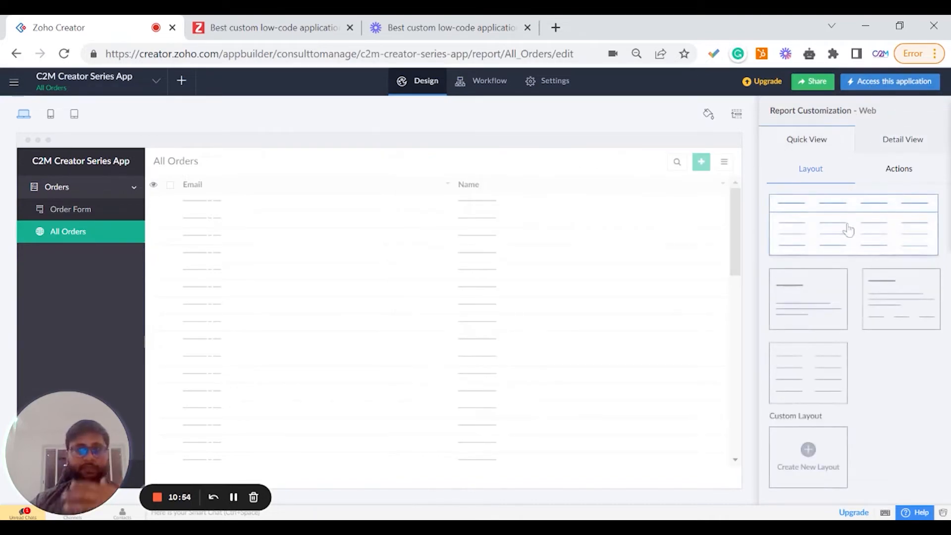
{"action": "left_click", "coordinate": [870, 89]}
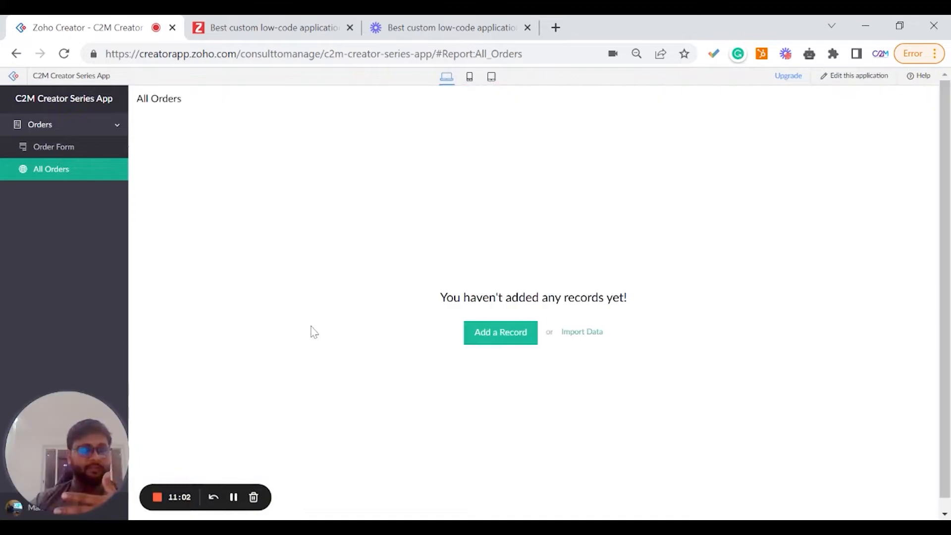
Submit a test order in the Order Form with first name test, last name 1 and a test e-mail address.
{"action": "left_click", "coordinate": [80, 156]}
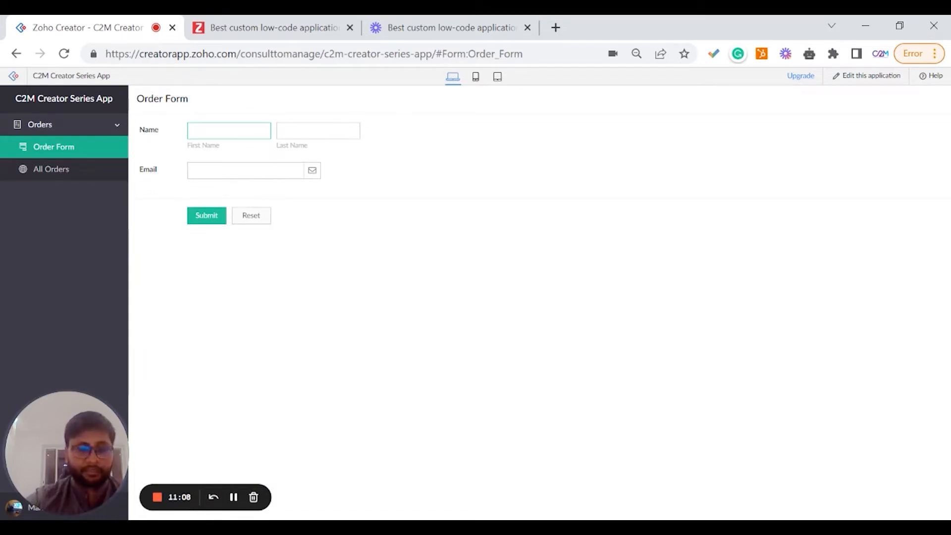
{"action": "left_click", "coordinate": [299, 129]}
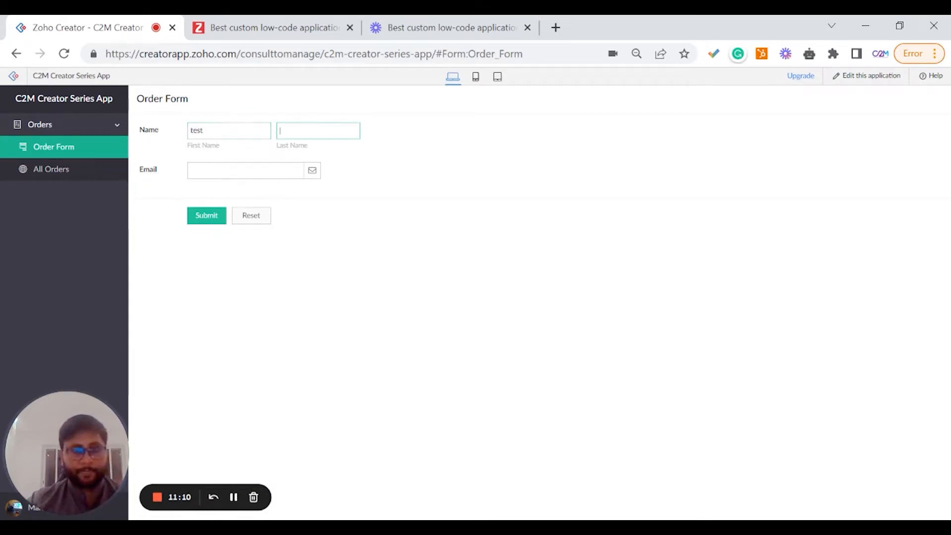
{"action": "key", "text": "Tab"}
{"action": "type", "text": "test"}
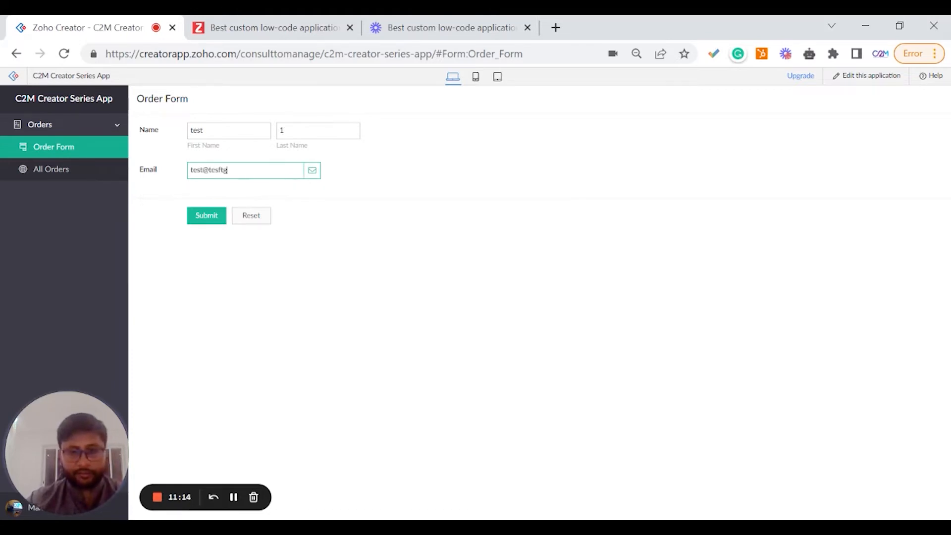
{"action": "type", "text": "@tesftg.com"}
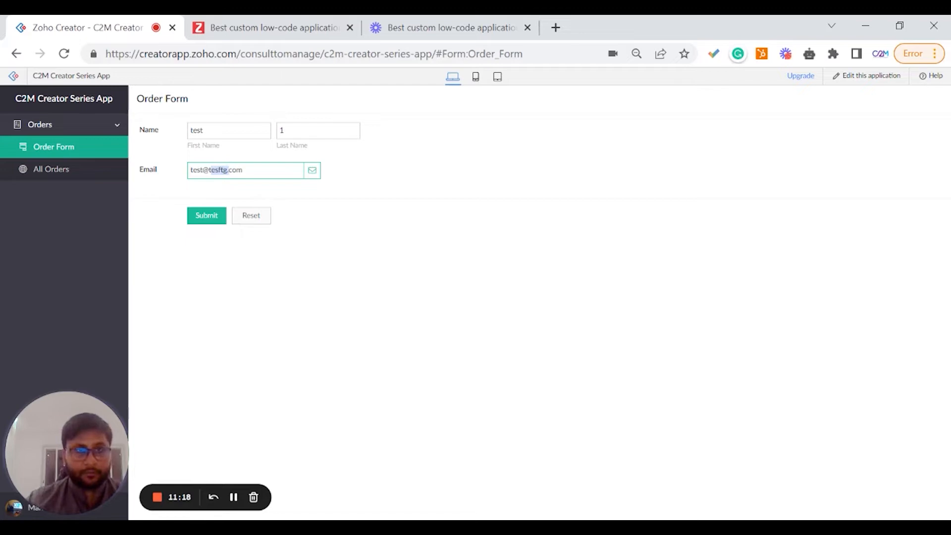
{"action": "key", "text": "BackSpace"}
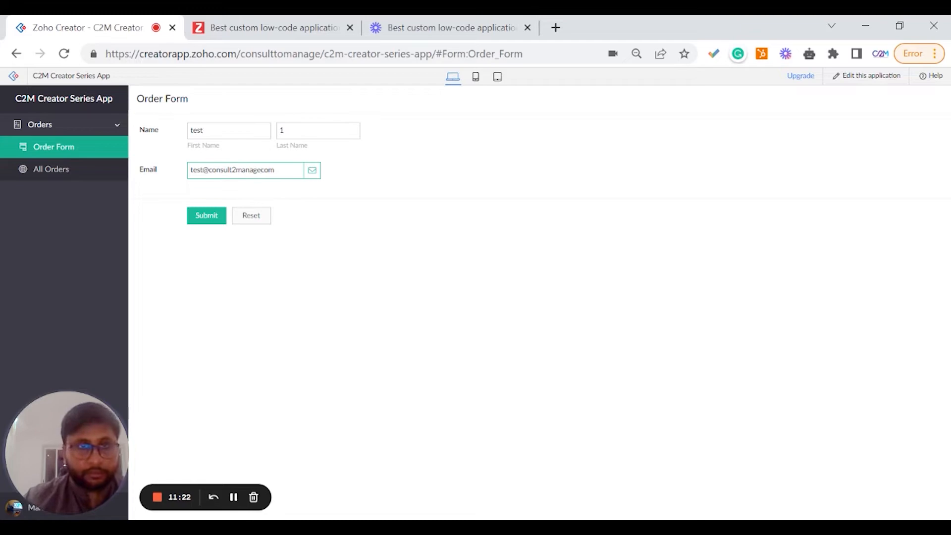
{"action": "left_click", "coordinate": [207, 216]}
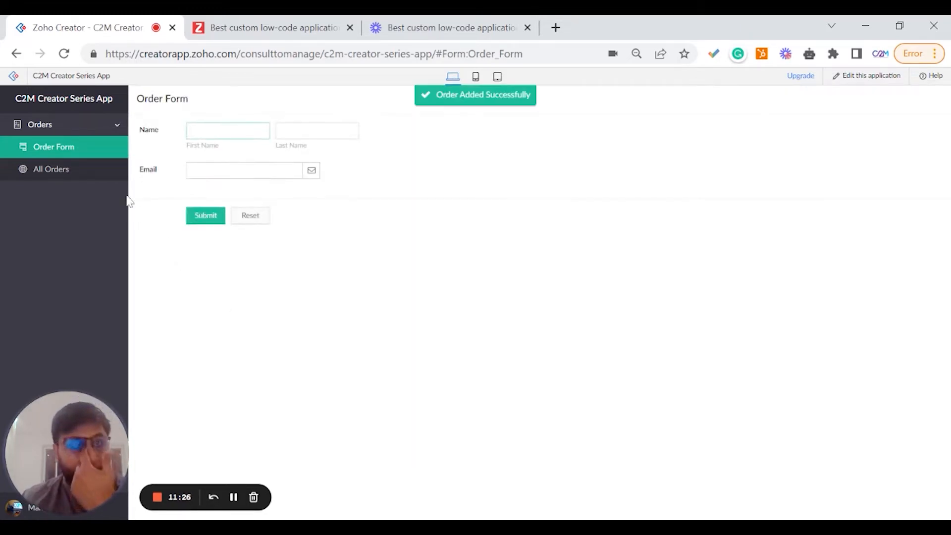
Check the new record in All Orders and preview the app in the mobile view before returning to web.
{"action": "left_click", "coordinate": [72, 170]}
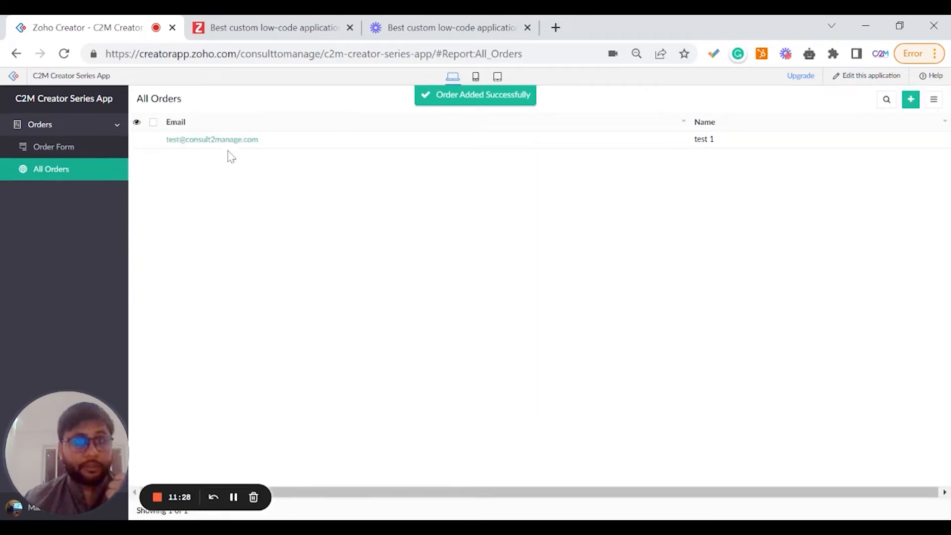
{"action": "left_click", "coordinate": [74, 149]}
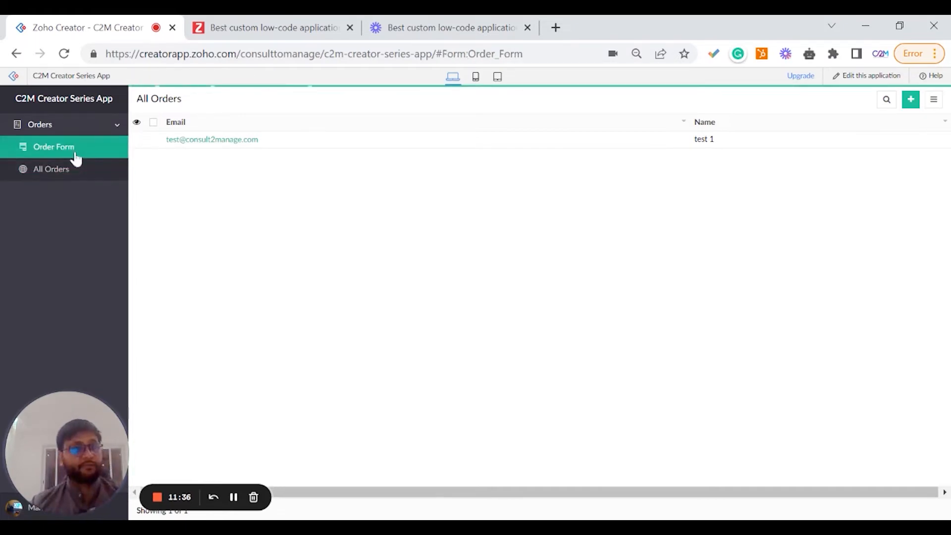
{"action": "left_click", "coordinate": [45, 169]}
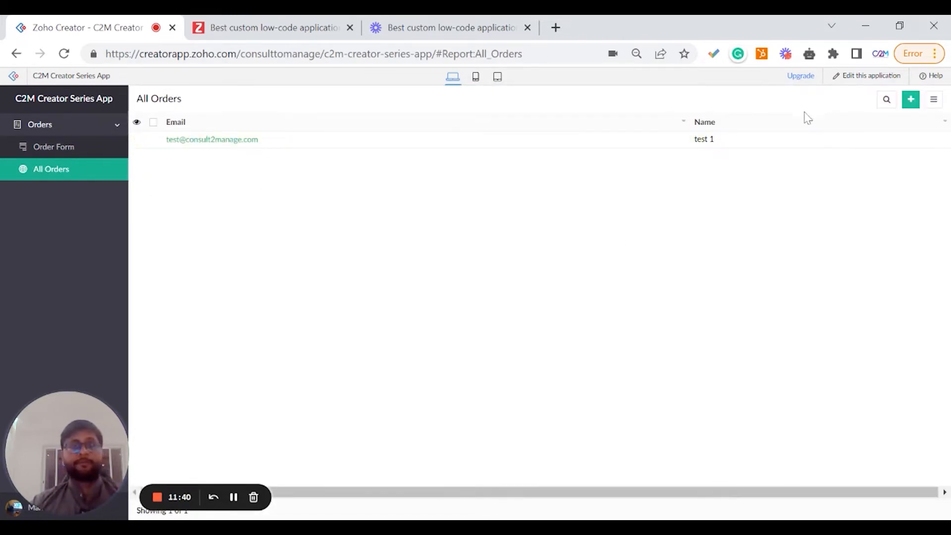
{"action": "left_click", "coordinate": [476, 78]}
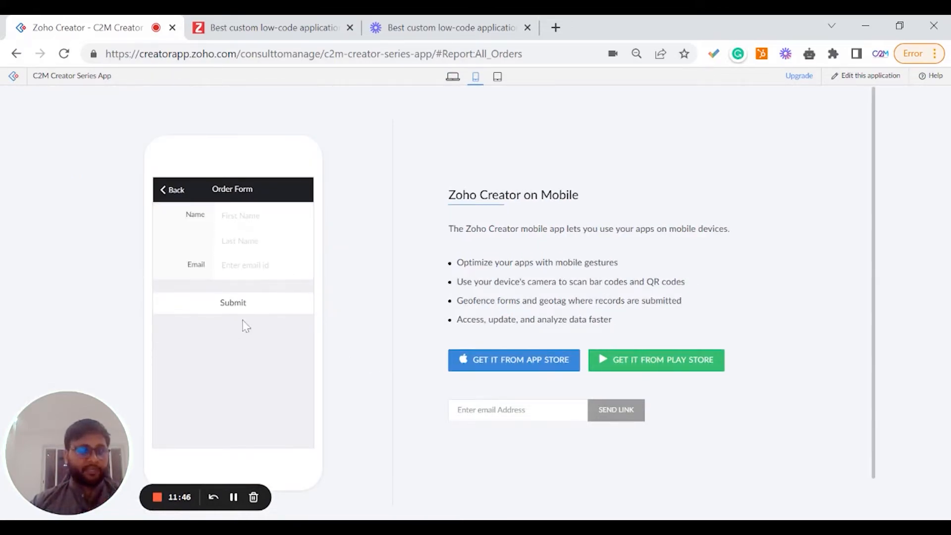
{"action": "left_click", "coordinate": [453, 77]}
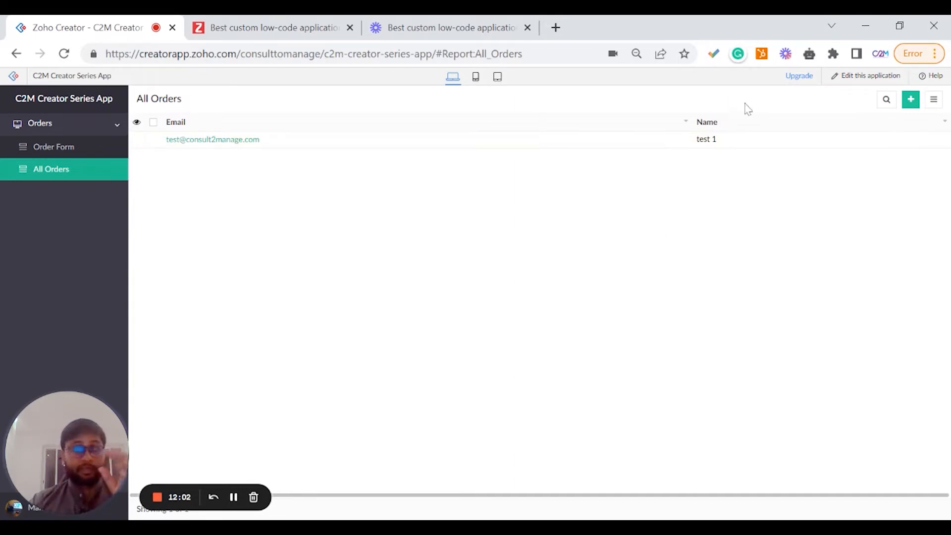
Return to the app builder and open the Download as Mobile App settings page.
{"action": "left_click", "coordinate": [877, 85]}
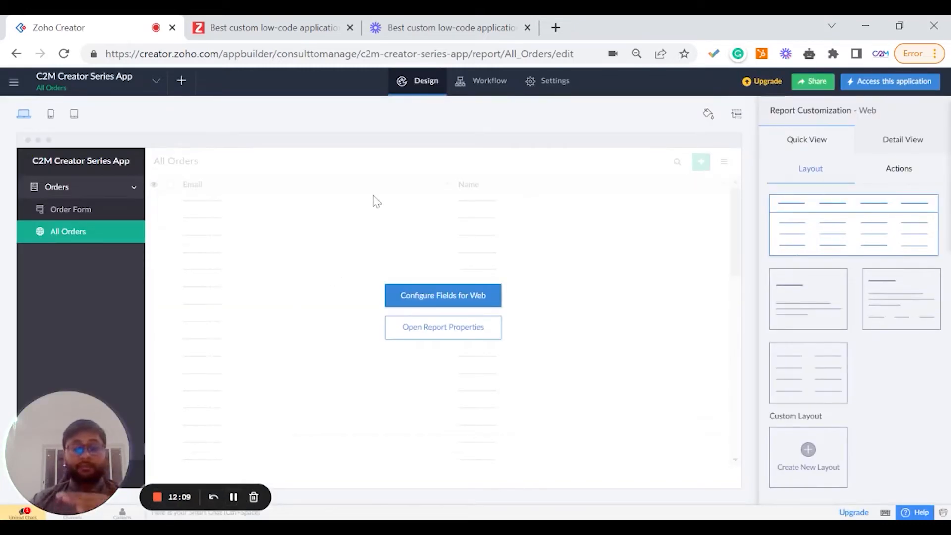
{"action": "left_click", "coordinate": [553, 81]}
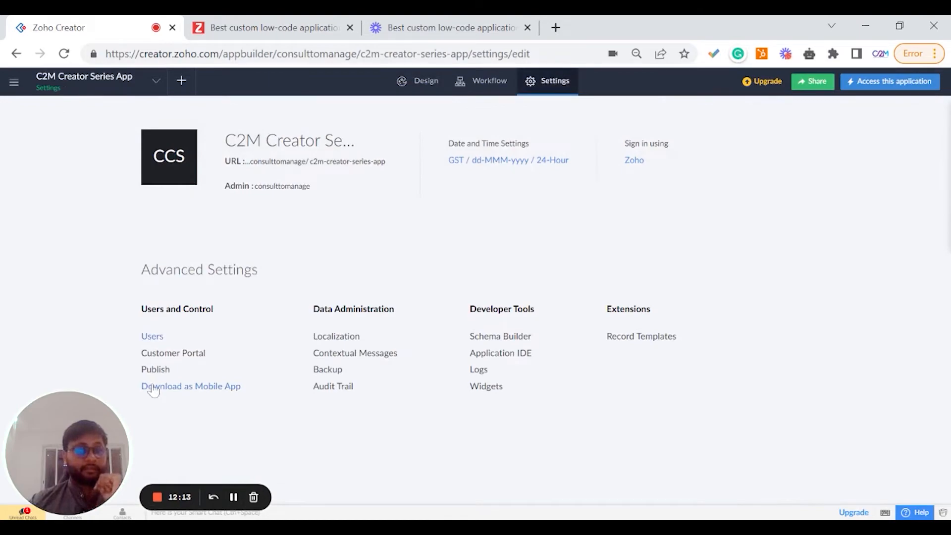
{"action": "left_click", "coordinate": [153, 386]}
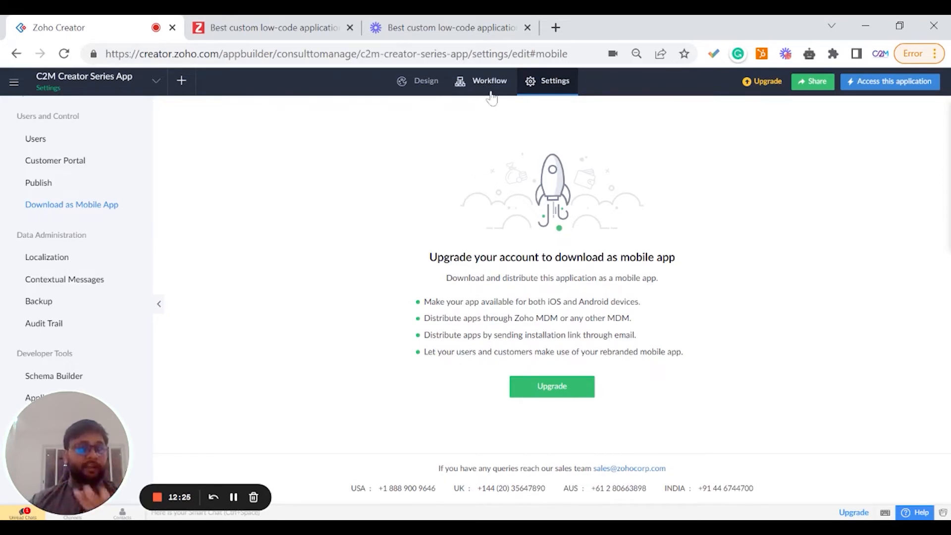
{"action": "left_click", "coordinate": [471, 84]}
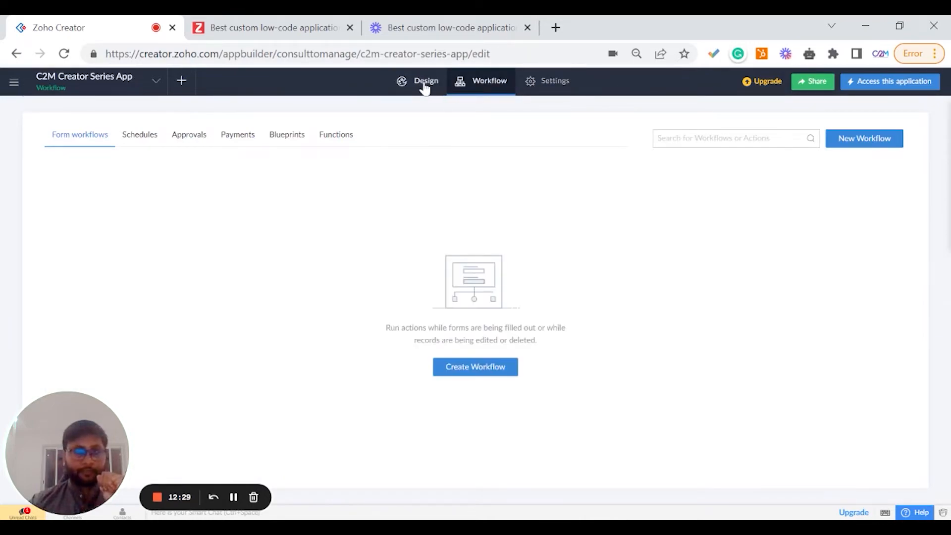
Open the All Orders report in design mode and review the fields configured for its Quick View and Detail View.
{"action": "left_click", "coordinate": [424, 84]}
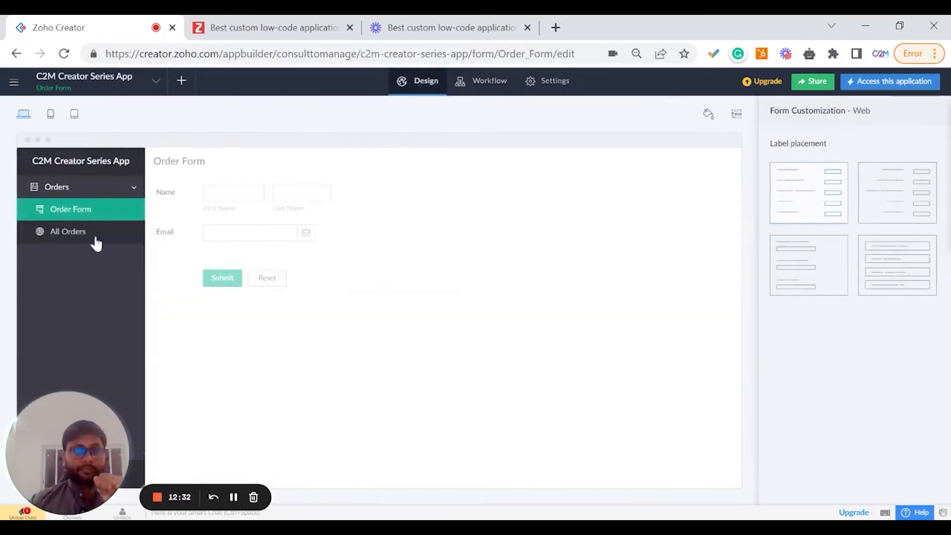
{"action": "left_click", "coordinate": [94, 234]}
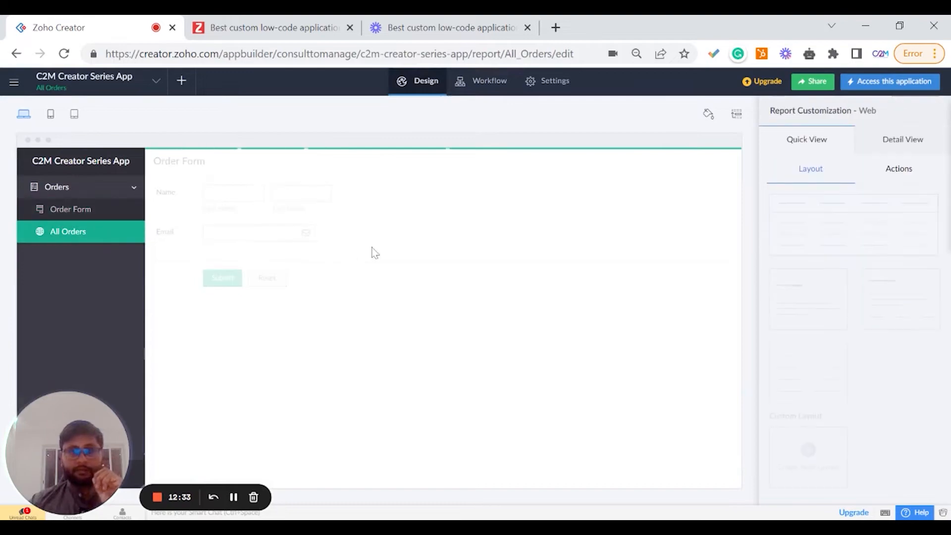
{"action": "left_click", "coordinate": [831, 221]}
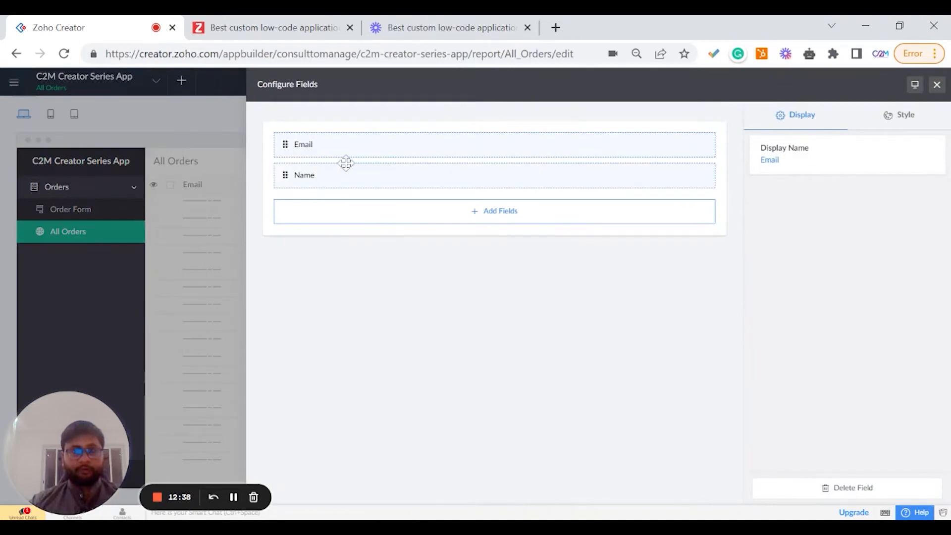
{"action": "left_click", "coordinate": [936, 84]}
{"action": "left_click", "coordinate": [890, 138]}
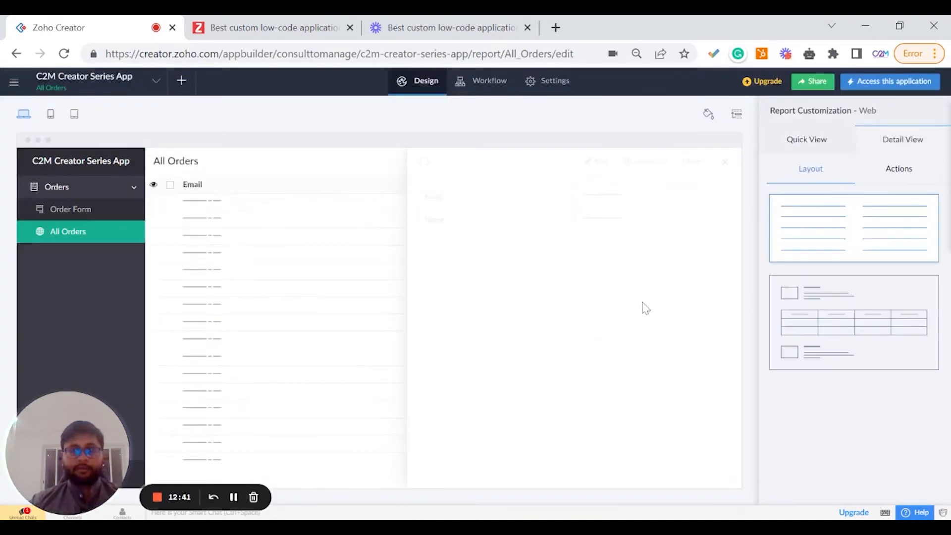
{"action": "left_click", "coordinate": [798, 253]}
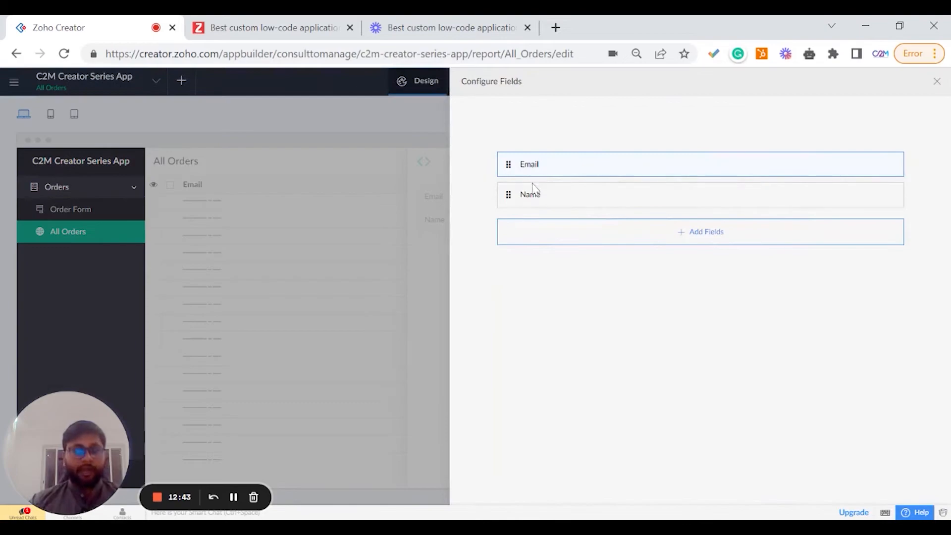
{"action": "left_click", "coordinate": [936, 84]}
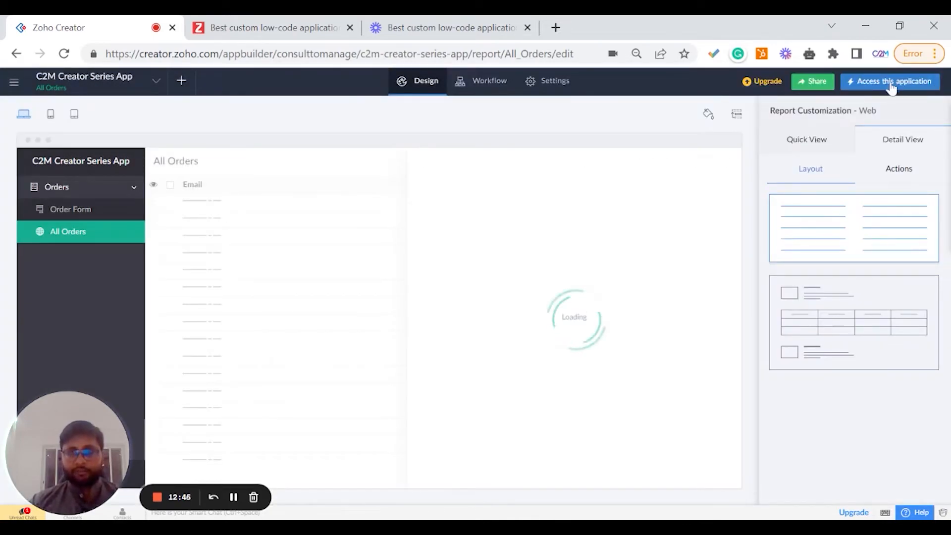
Open the live application, view the test order record and its More options, and return to the app builder.
{"action": "left_click", "coordinate": [864, 83]}
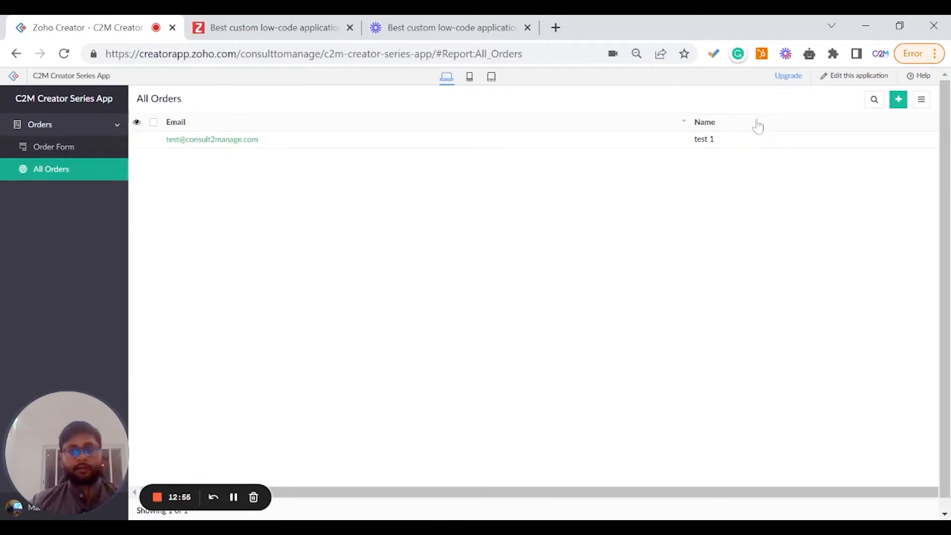
{"action": "left_click", "coordinate": [300, 142]}
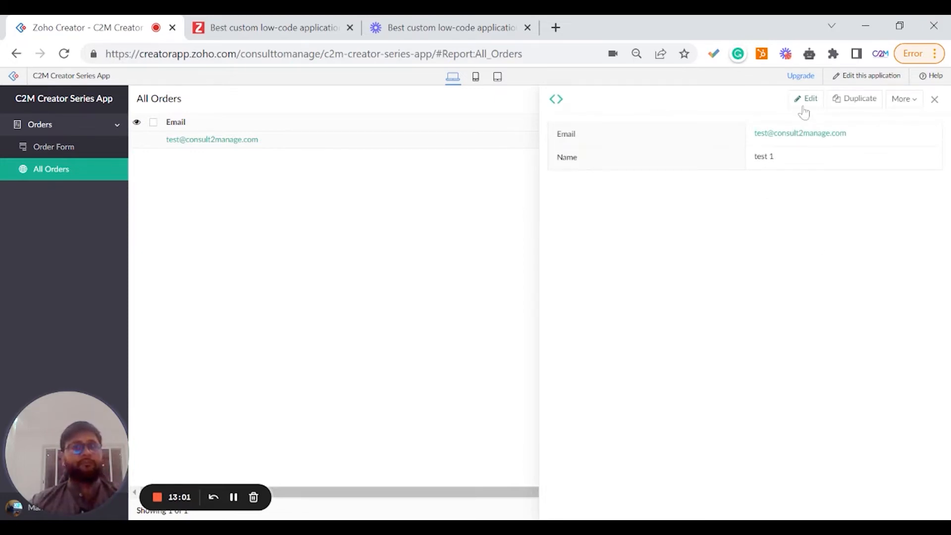
{"action": "left_click", "coordinate": [907, 100]}
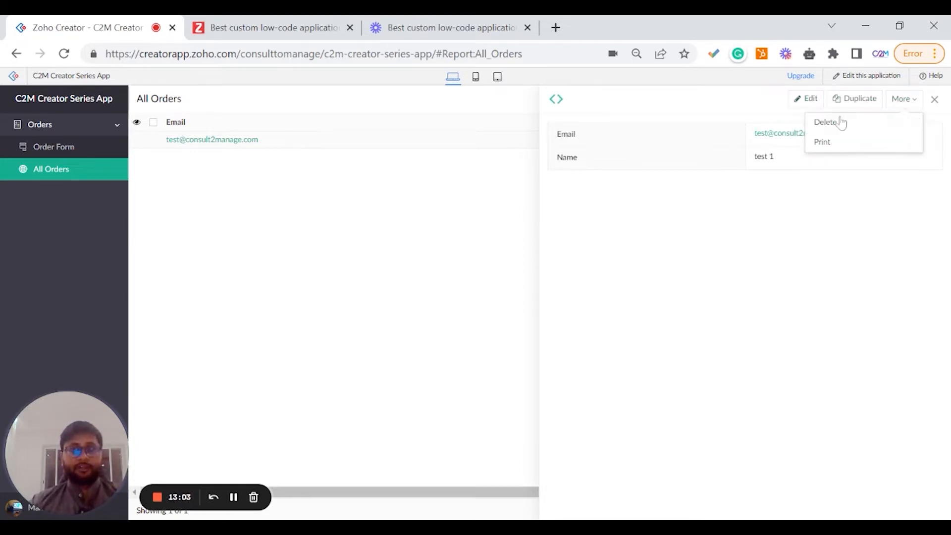
{"action": "left_click", "coordinate": [812, 224]}
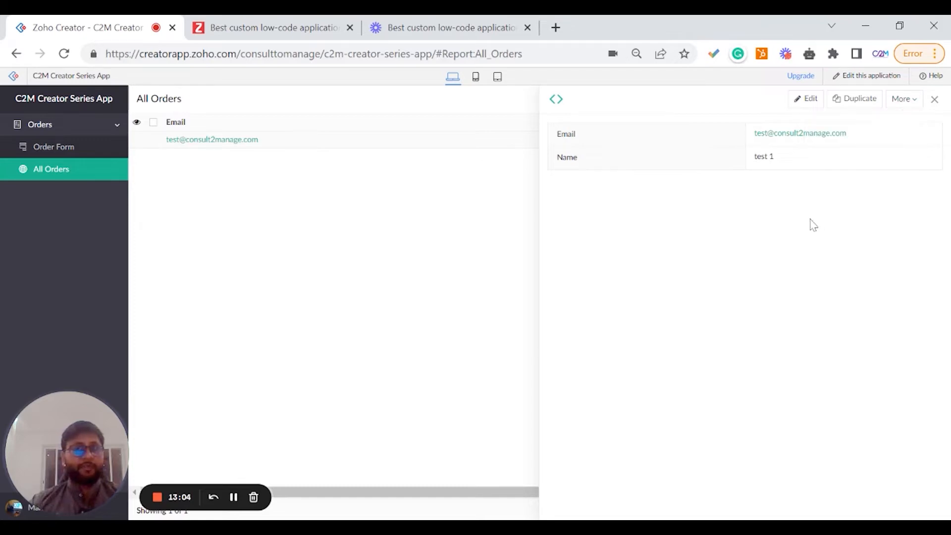
{"action": "left_click", "coordinate": [934, 99]}
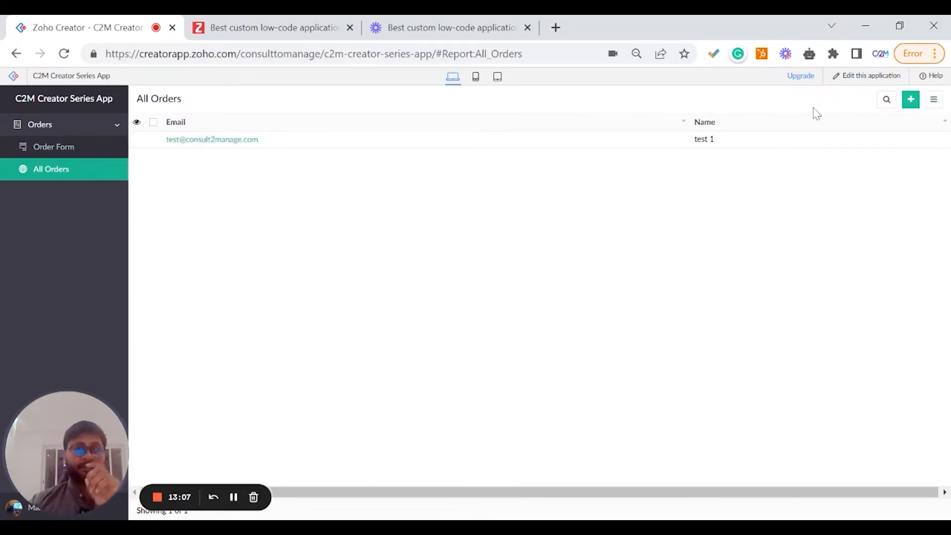
{"action": "left_click", "coordinate": [845, 84]}
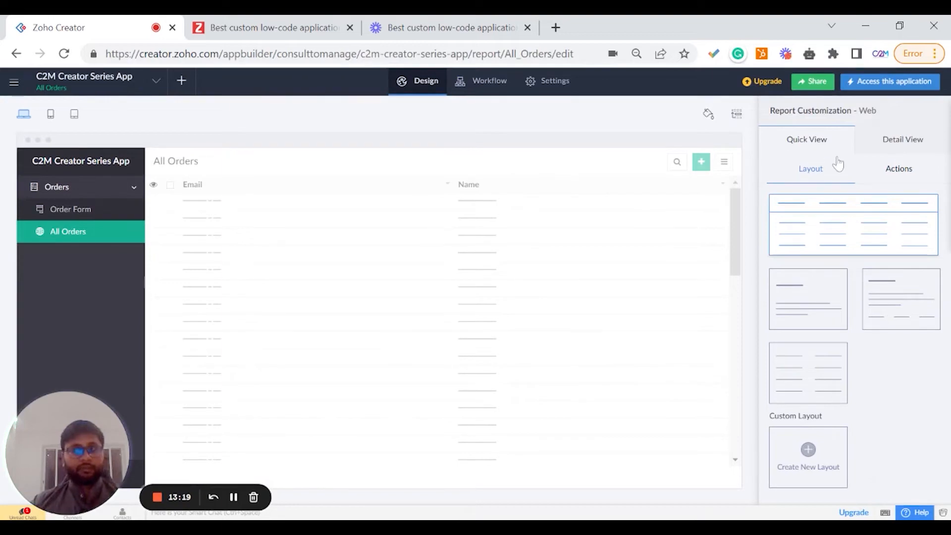
Examine the Quick View actions of the All Orders report, including the options for clicking a record.
{"action": "left_click", "coordinate": [899, 170]}
{"action": "scroll", "coordinate": [842, 278], "scroll_direction": "down", "scroll_amount": 3}
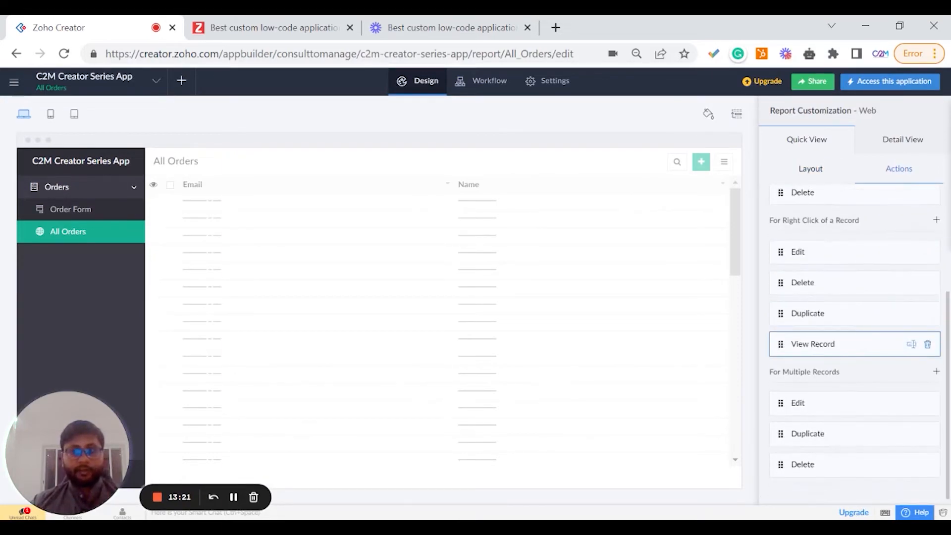
{"action": "scroll", "coordinate": [864, 381], "scroll_direction": "up", "scroll_amount": 3}
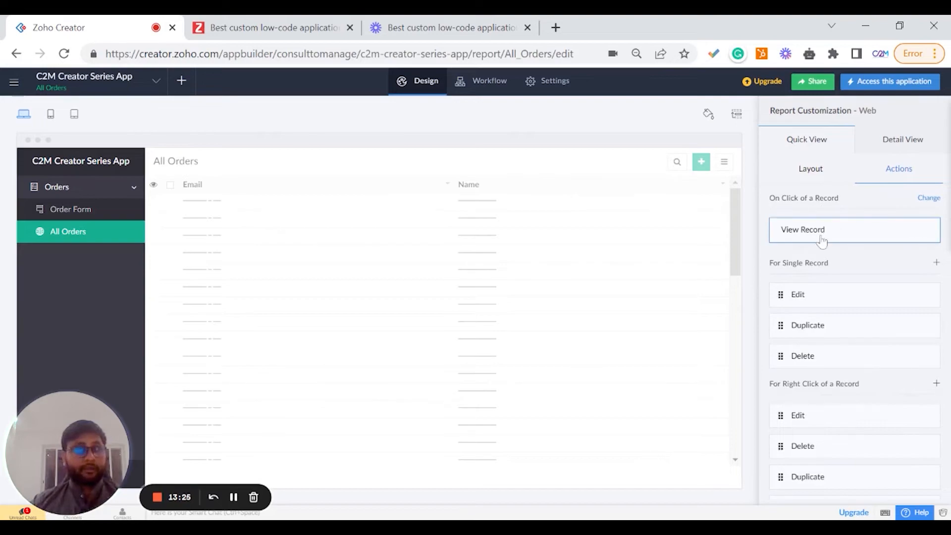
{"action": "left_click", "coordinate": [933, 202]}
{"action": "scroll", "coordinate": [883, 263], "scroll_direction": "down", "scroll_amount": 3}
{"action": "scroll", "coordinate": [899, 288], "scroll_direction": "up", "scroll_amount": 3}
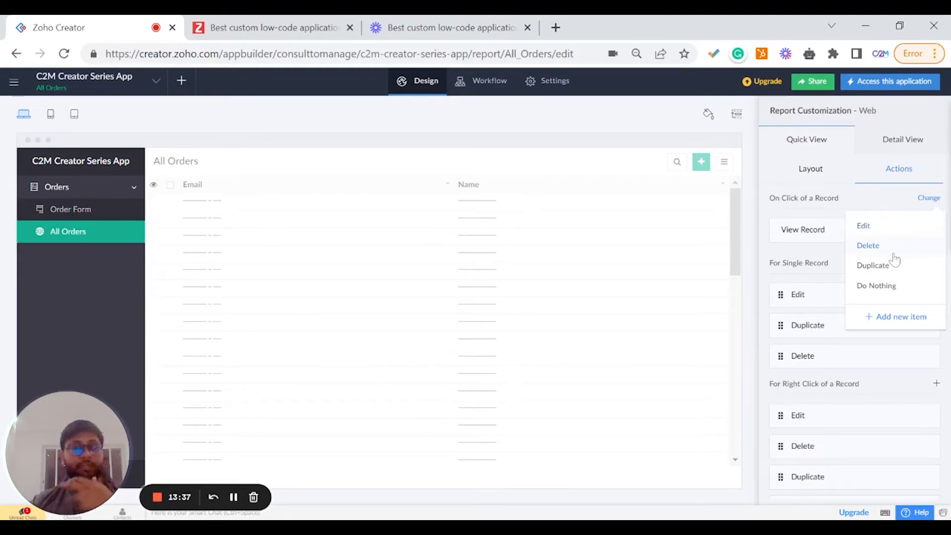
{"action": "left_click", "coordinate": [858, 192]}
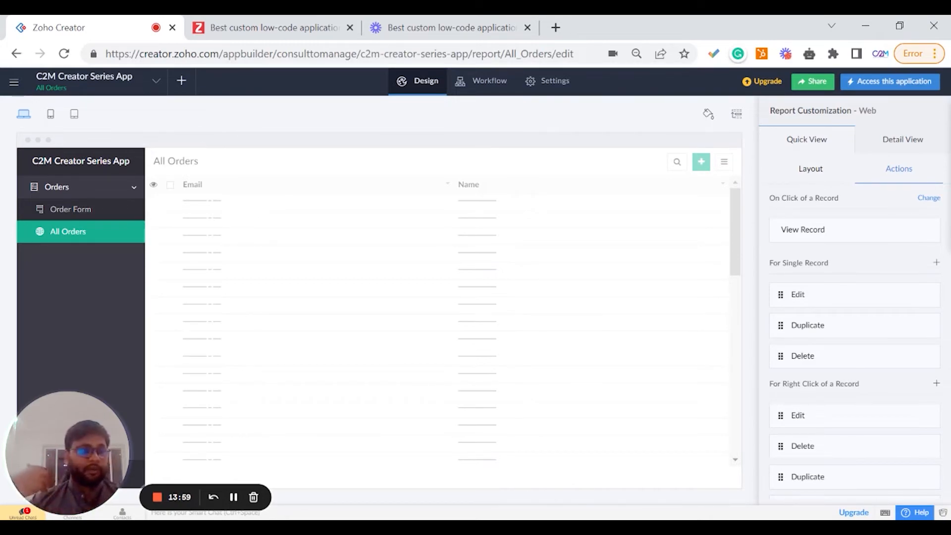
Review the Detail View actions and the Add new Action Item dialog, cancelling it and returning to the Quick View layout.
{"action": "left_click", "coordinate": [881, 144]}
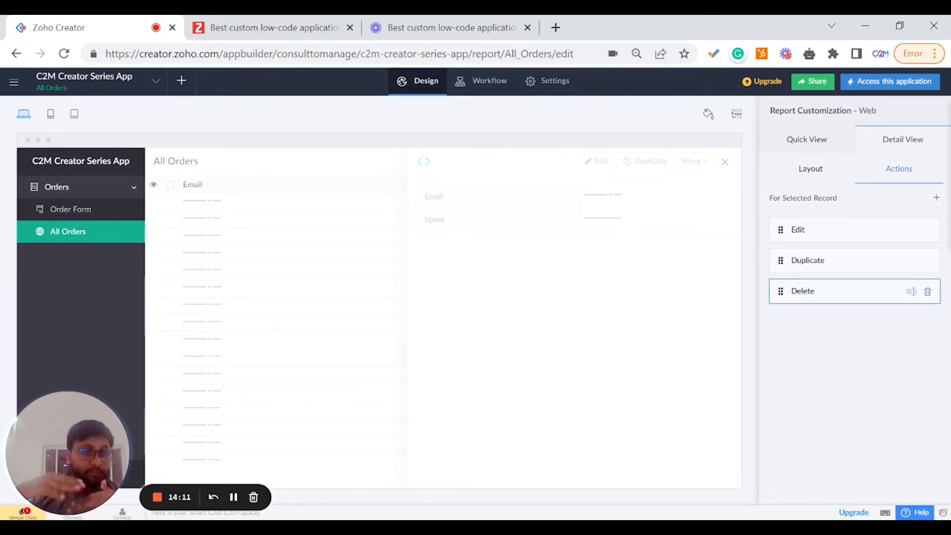
{"action": "left_click", "coordinate": [936, 197]}
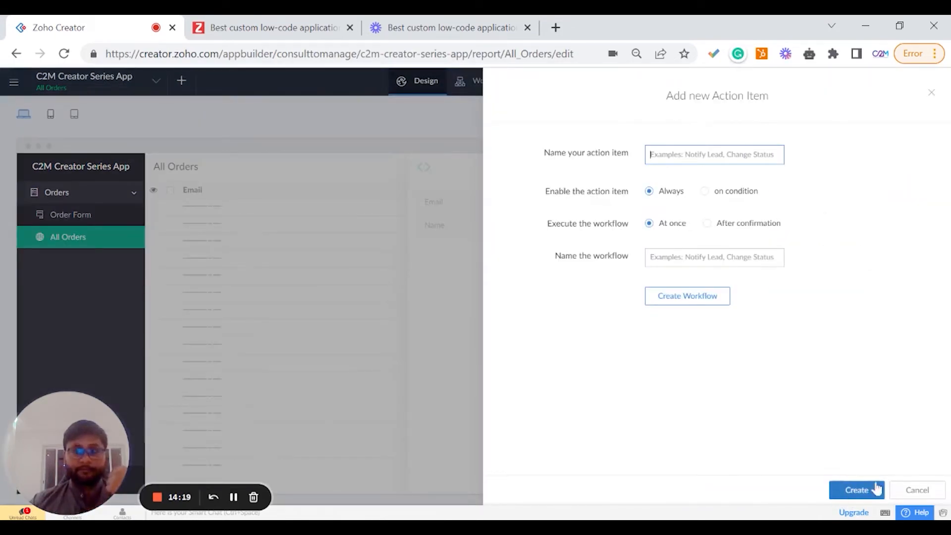
{"action": "left_click", "coordinate": [917, 490]}
{"action": "left_click", "coordinate": [796, 147]}
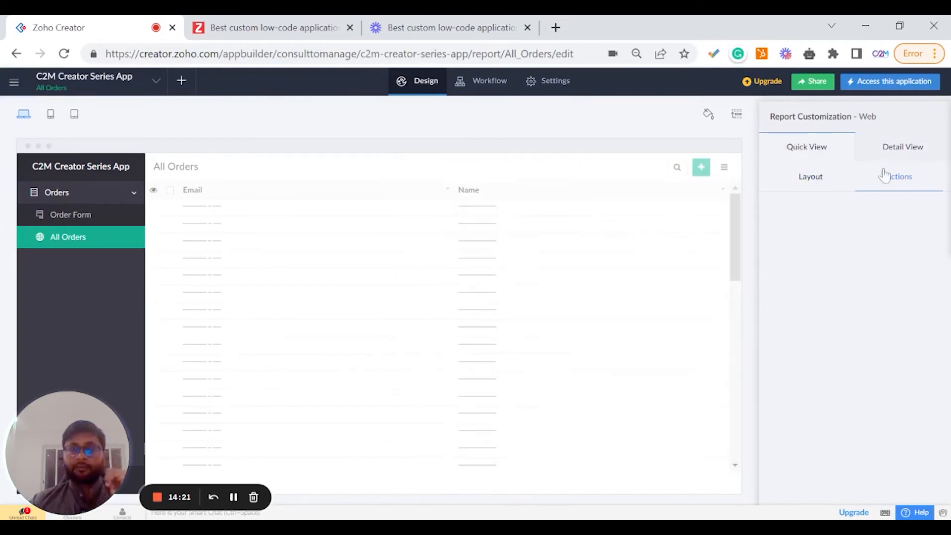
{"action": "left_click", "coordinate": [839, 180]}
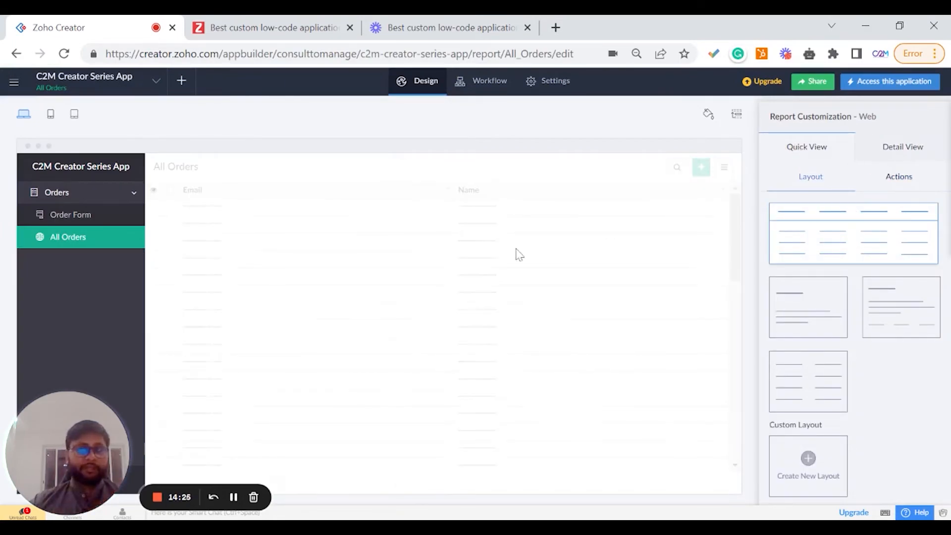
Open the All Orders report builder and browse its Filter, Grouping, Quick Filters, Custom Filters and Print & PDF options.
{"action": "mouse_move", "coordinate": [455, 350]}
{"action": "left_click", "coordinate": [453, 332]}
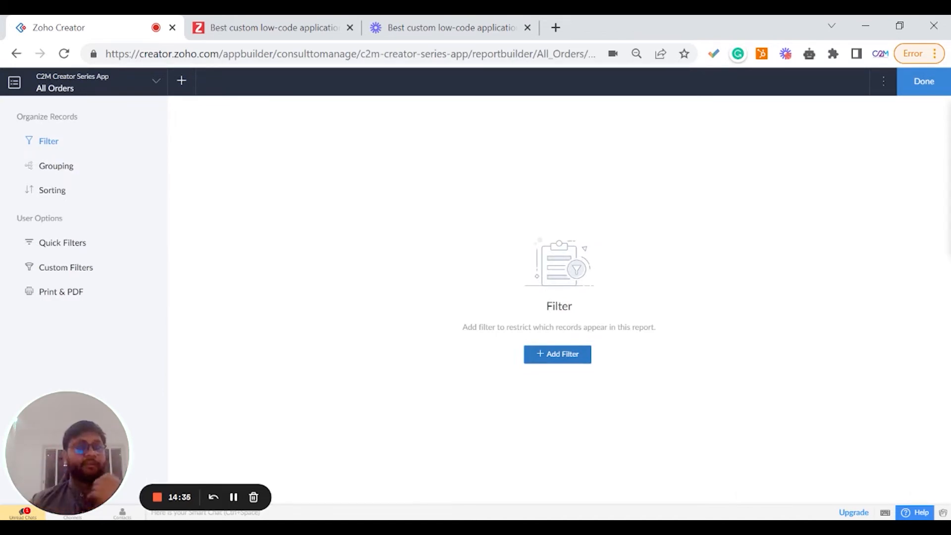
{"action": "left_click", "coordinate": [65, 165]}
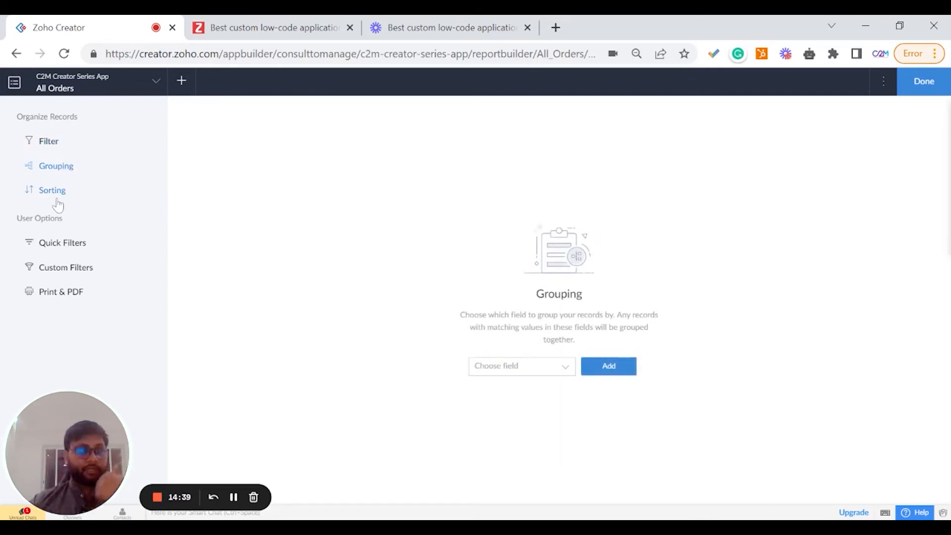
{"action": "left_click", "coordinate": [62, 243]}
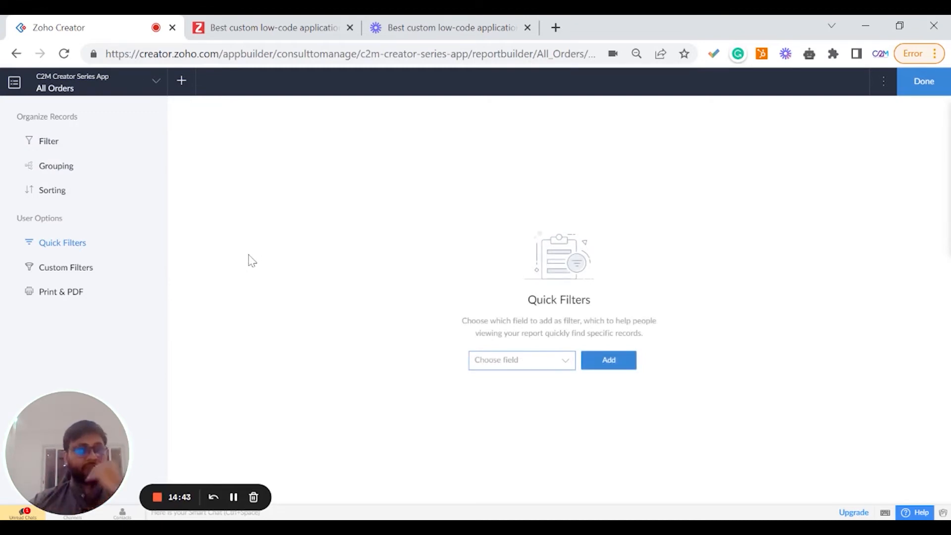
{"action": "left_click", "coordinate": [85, 271]}
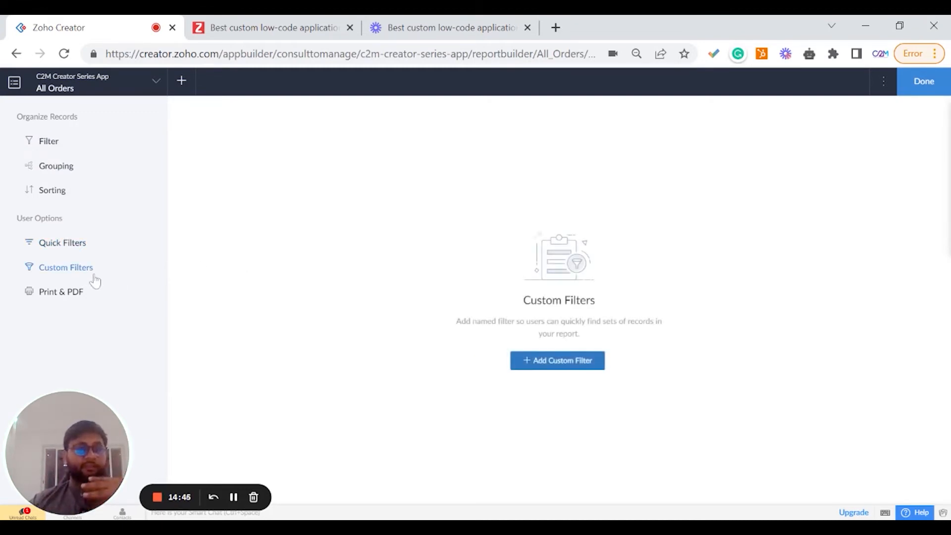
{"action": "left_click", "coordinate": [58, 293]}
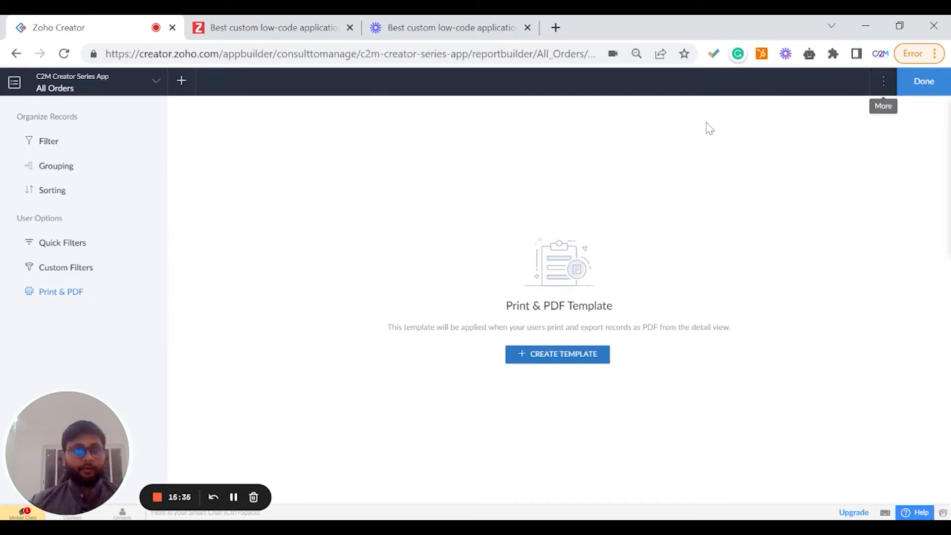
{"action": "left_click", "coordinate": [884, 84]}
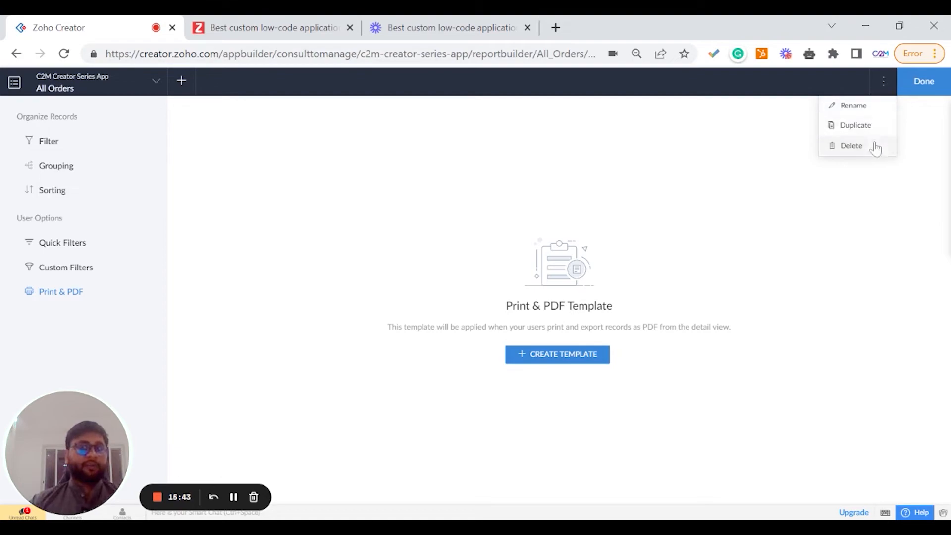
{"action": "left_click", "coordinate": [901, 89]}
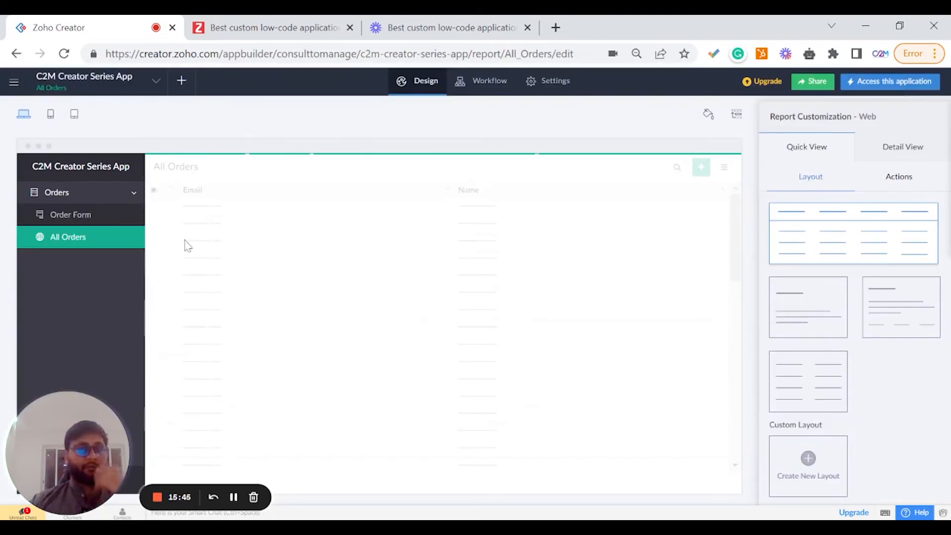
Open the Order Form in the form builder and review its form properties before leaving the builder.
{"action": "left_click", "coordinate": [101, 220]}
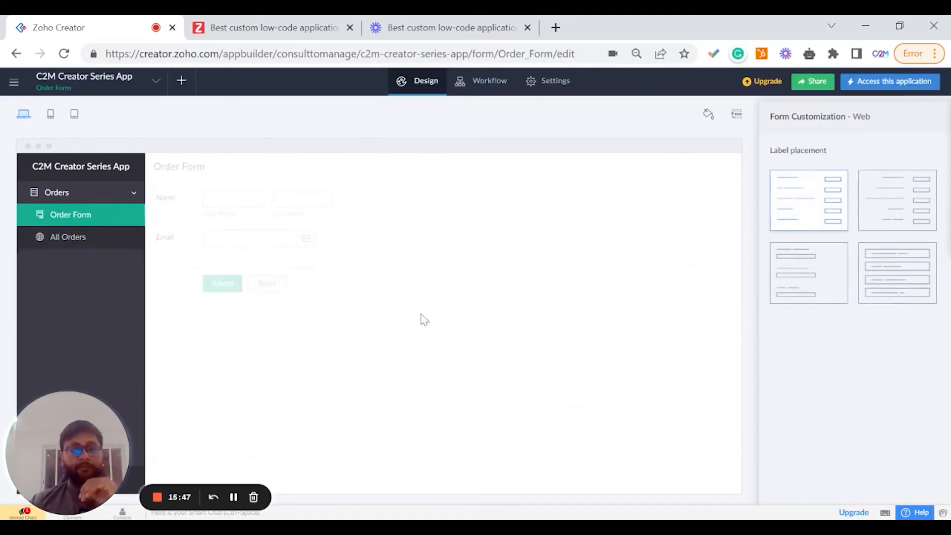
{"action": "left_click", "coordinate": [417, 325]}
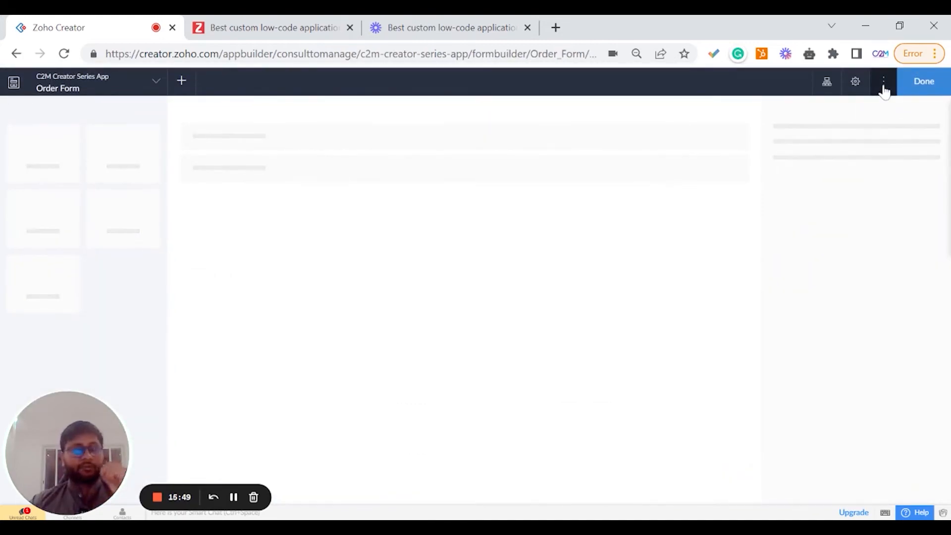
{"action": "left_click", "coordinate": [884, 89]}
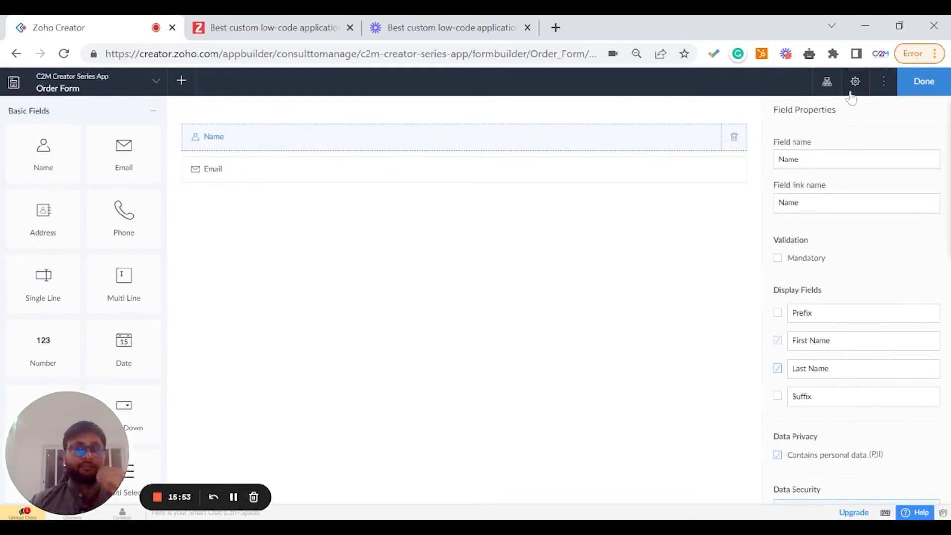
{"action": "left_click", "coordinate": [857, 98]}
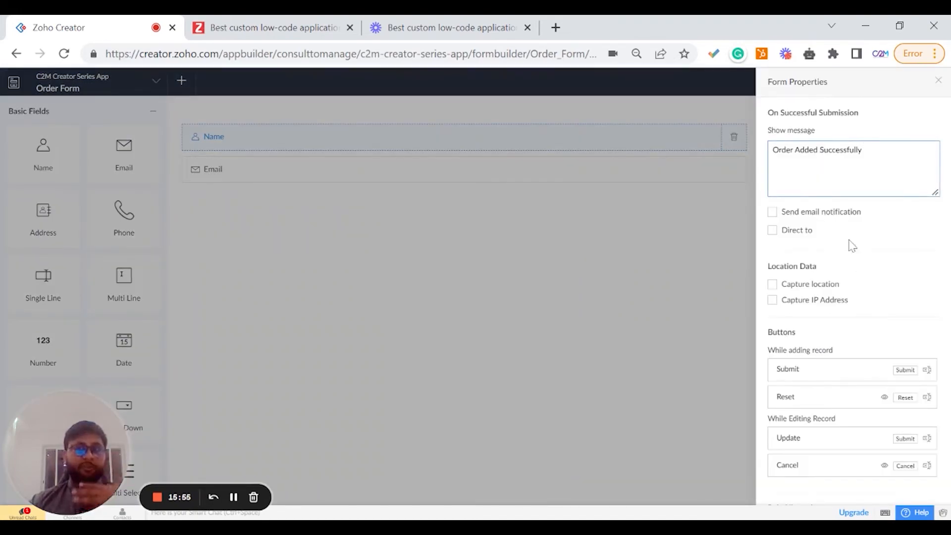
{"action": "scroll", "coordinate": [848, 246], "scroll_direction": "down", "scroll_amount": 4}
{"action": "scroll", "coordinate": [850, 300], "scroll_direction": "up", "scroll_amount": 4}
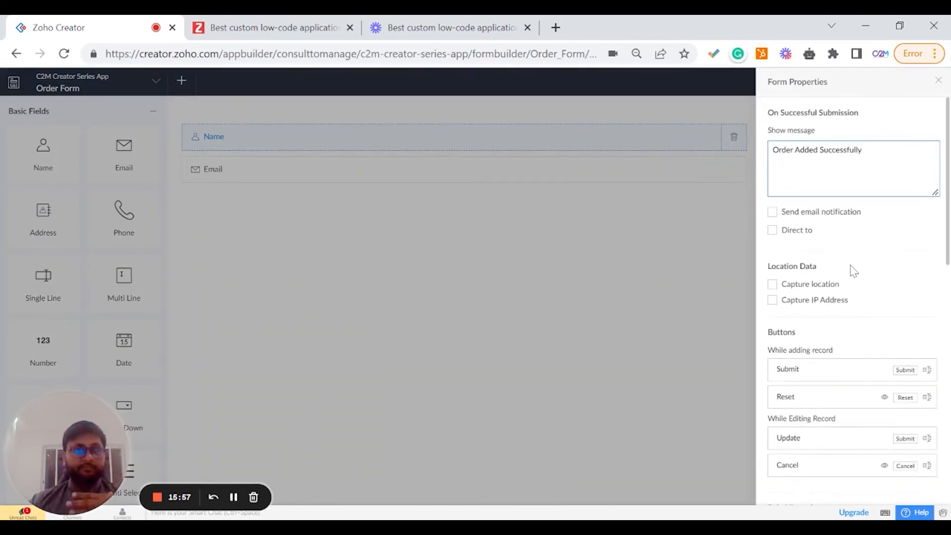
{"action": "scroll", "coordinate": [859, 292], "scroll_direction": "down", "scroll_amount": 3}
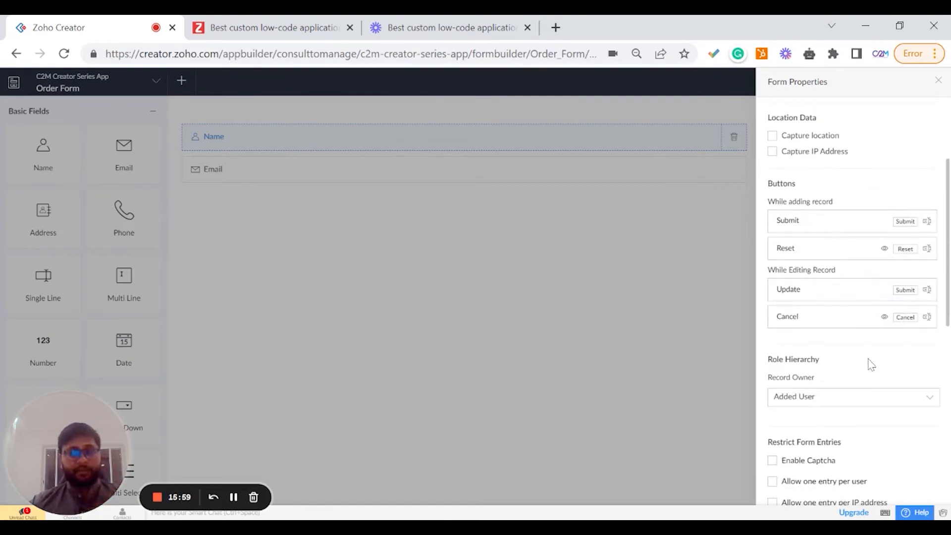
{"action": "scroll", "coordinate": [874, 409], "scroll_direction": "down", "scroll_amount": 2}
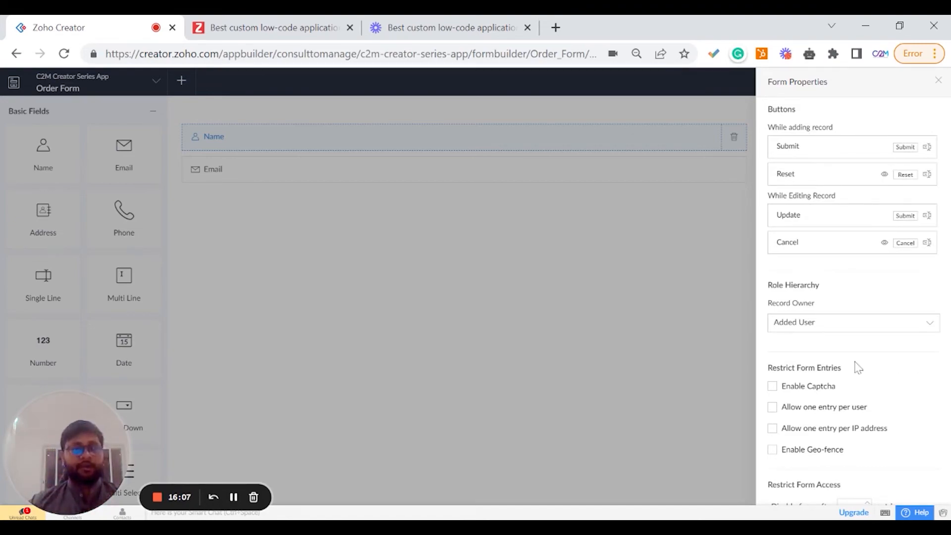
{"action": "left_click", "coordinate": [682, 305]}
{"action": "left_click", "coordinate": [922, 82]}
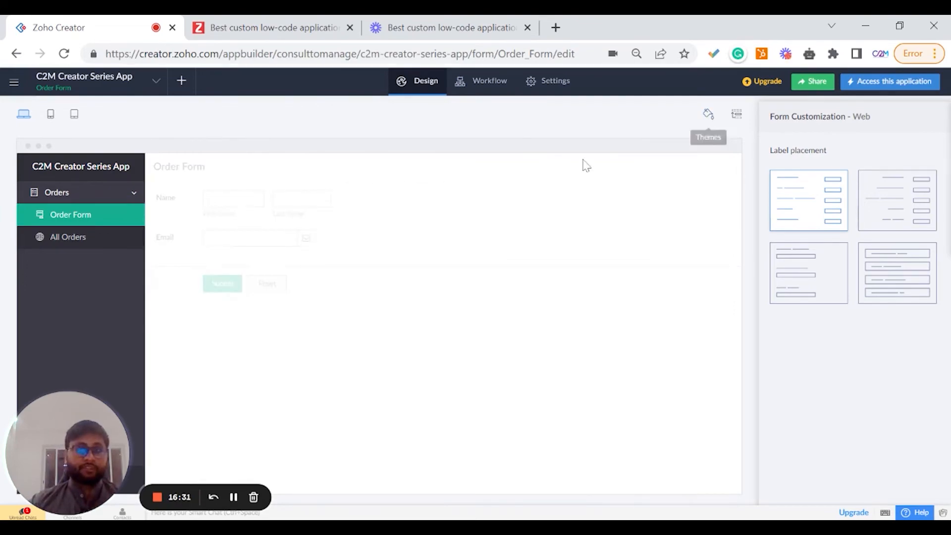
Open the Themes panel to review the available web themes and color options, and close it.
{"action": "left_click", "coordinate": [712, 122]}
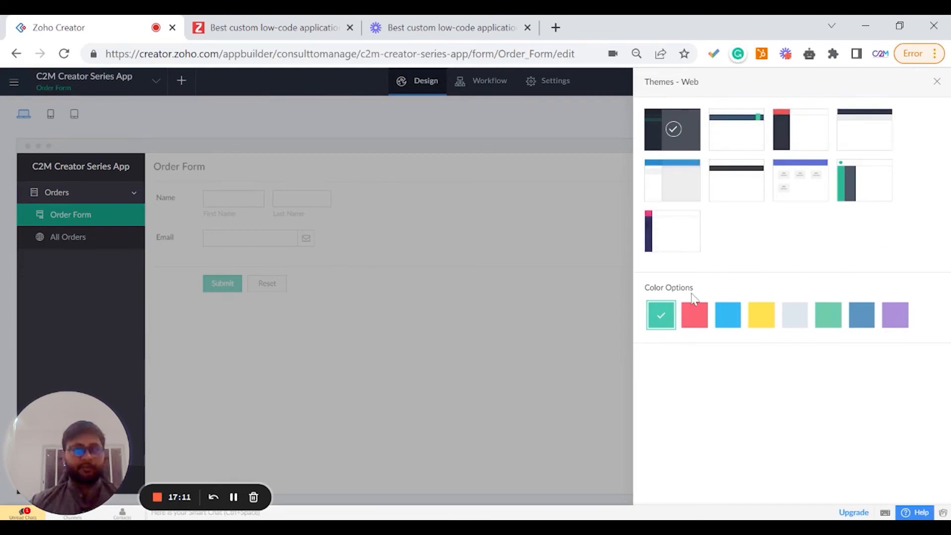
{"action": "left_click", "coordinate": [938, 84]}
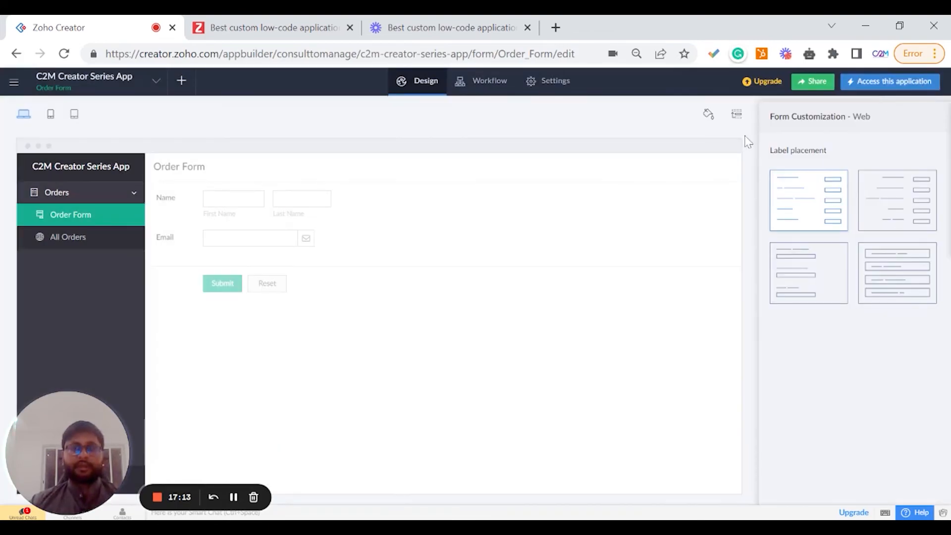
Hide the All Orders report from the app menu in the Rearrange panel and restore it again.
{"action": "left_click", "coordinate": [737, 121]}
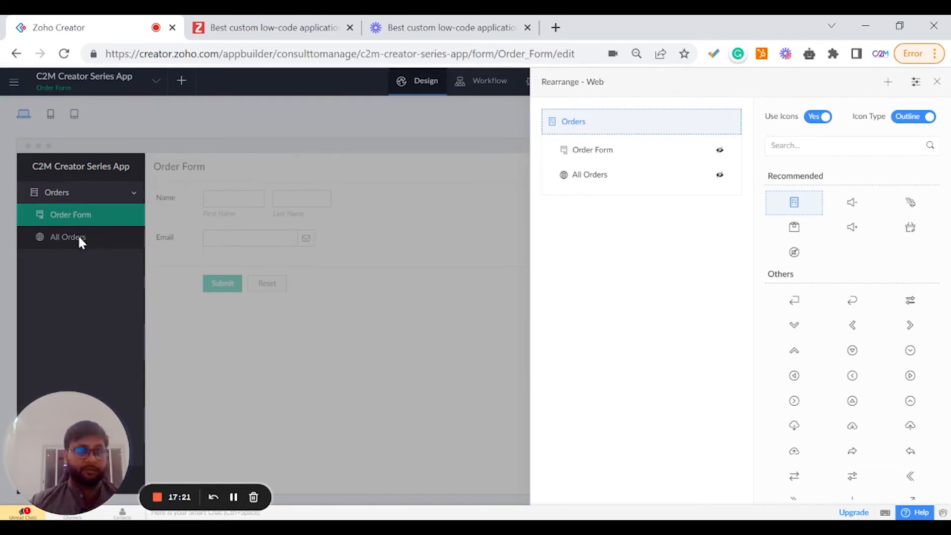
{"action": "left_click", "coordinate": [718, 176]}
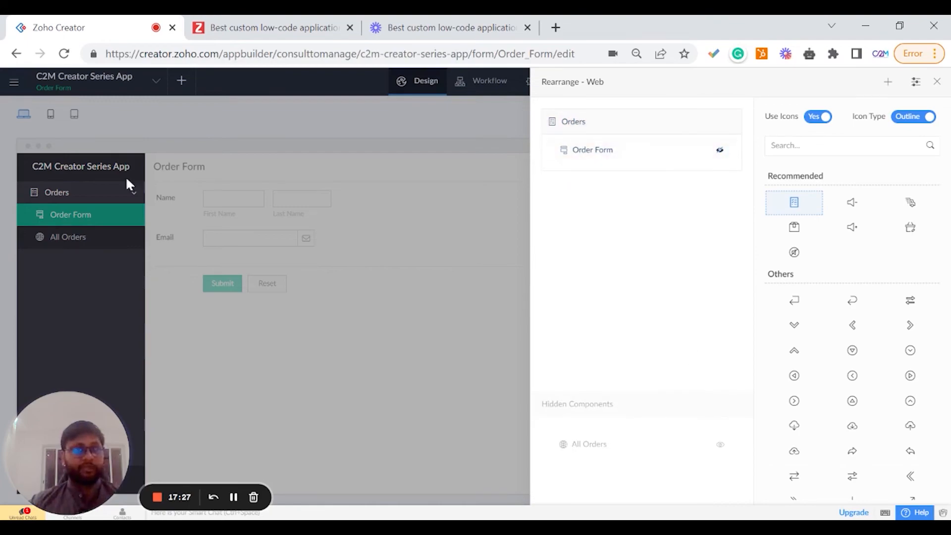
{"action": "left_click", "coordinate": [469, 115]}
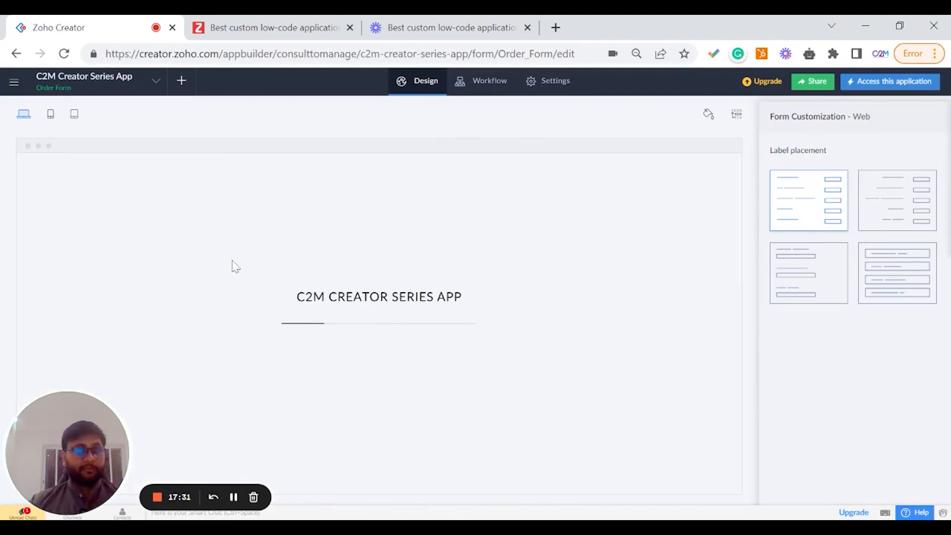
{"action": "left_click", "coordinate": [736, 115]}
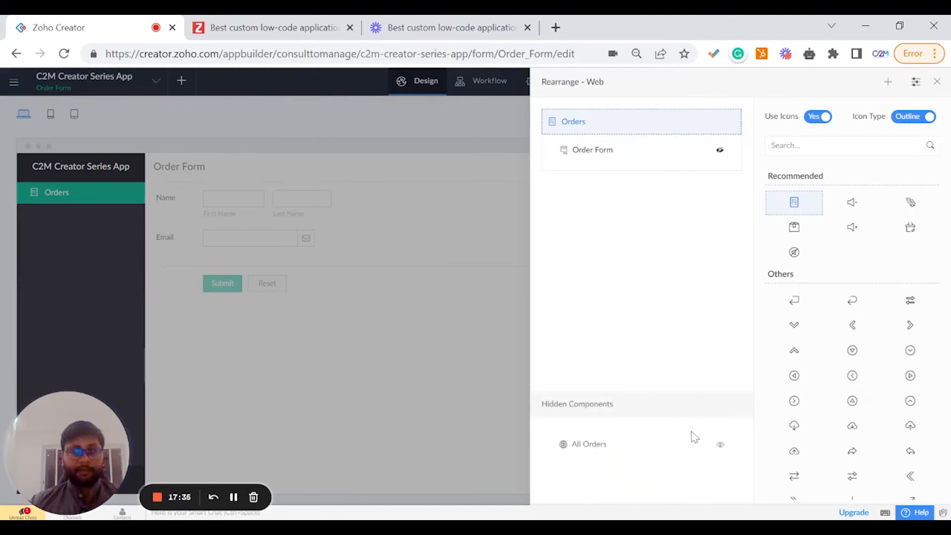
{"action": "left_click", "coordinate": [674, 165]}
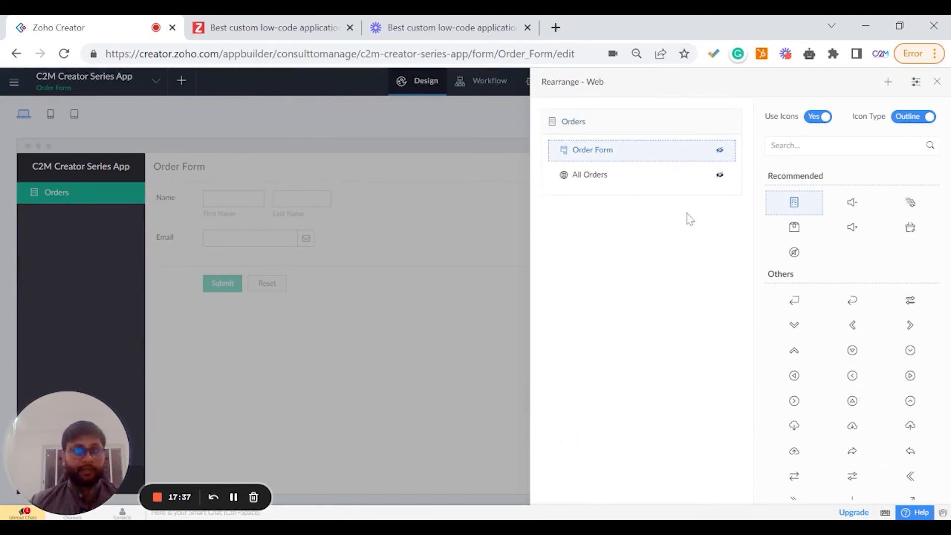
Add a new menu section and move the All Orders report into it.
{"action": "left_click", "coordinate": [889, 83]}
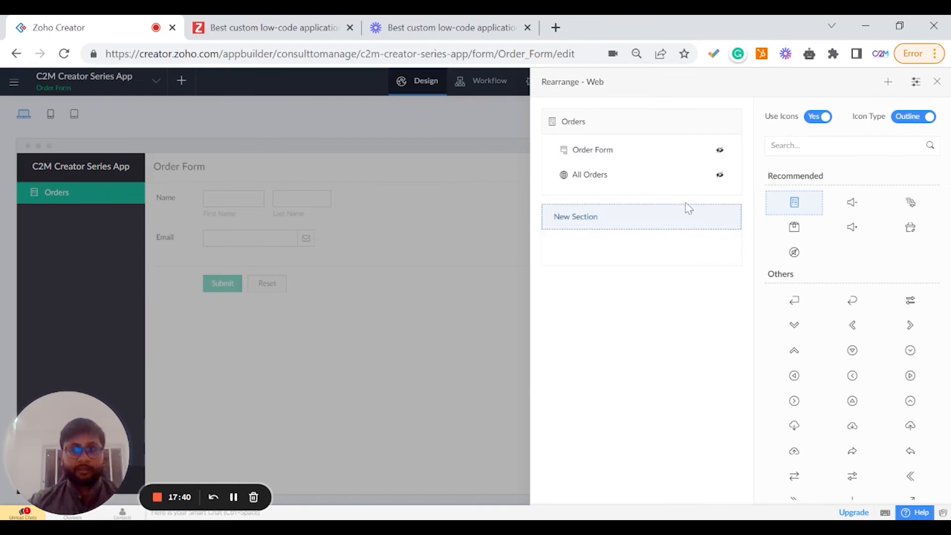
{"action": "left_click", "coordinate": [601, 224]}
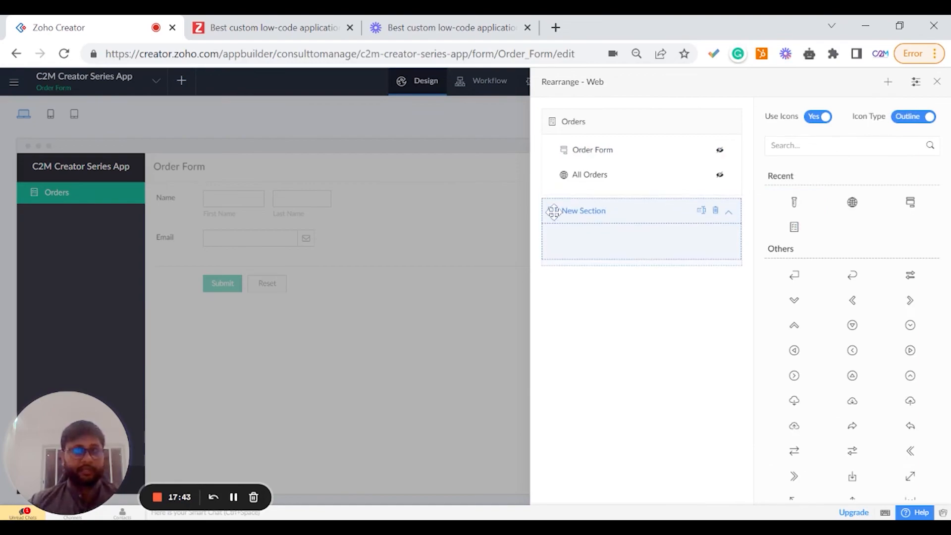
{"action": "key", "text": "Return"}
{"action": "left_click", "coordinate": [581, 175]}
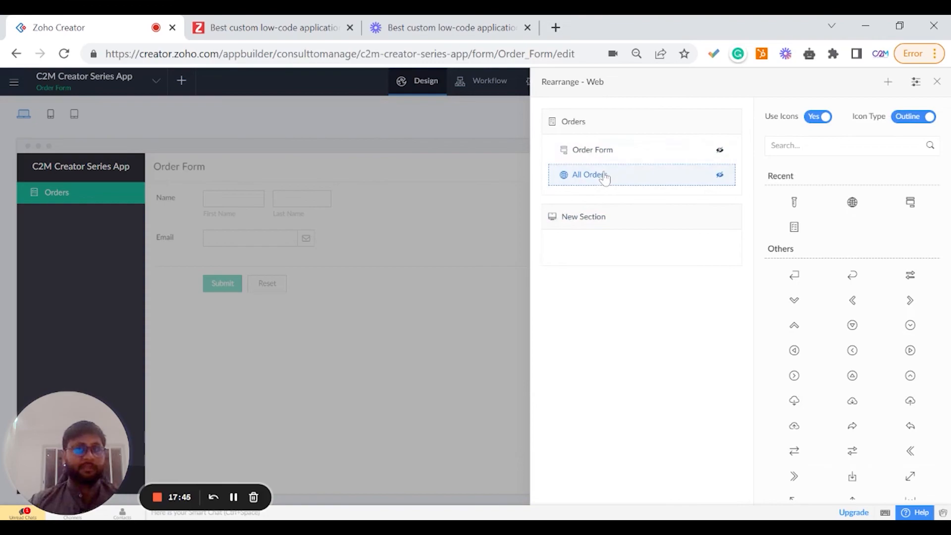
{"action": "left_click_drag", "start_coordinate": [609, 178], "coordinate": [585, 369]}
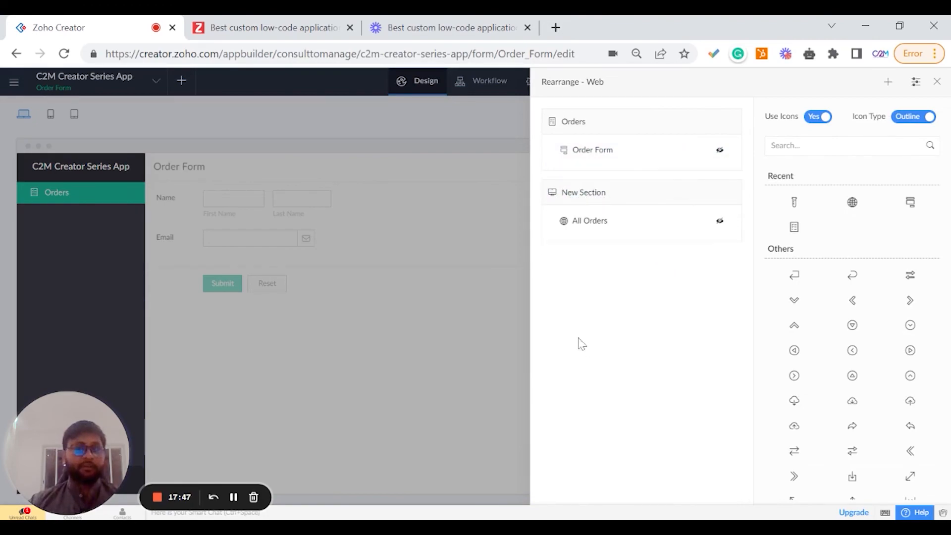
{"action": "left_click", "coordinate": [471, 295]}
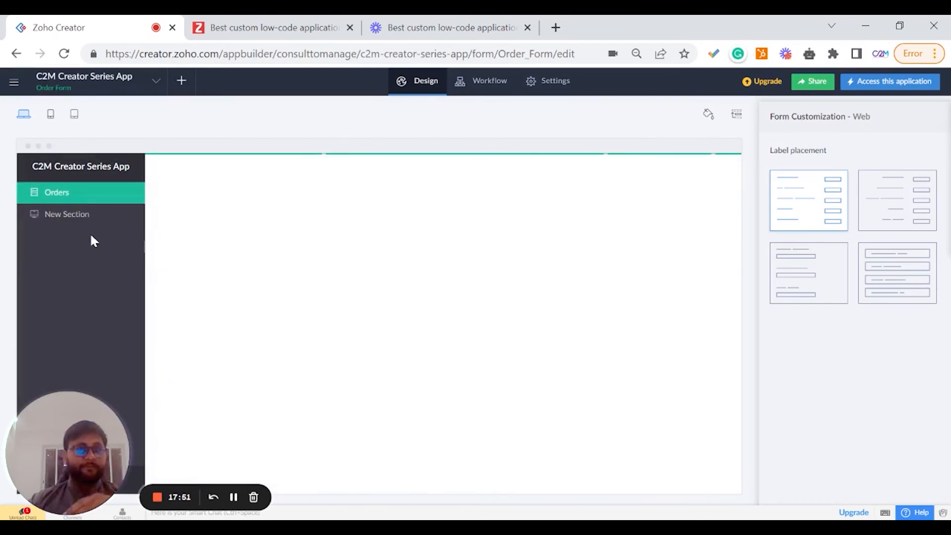
Browse the available menu icons for the All Orders report in the Rearrange panel.
{"action": "left_click", "coordinate": [74, 216]}
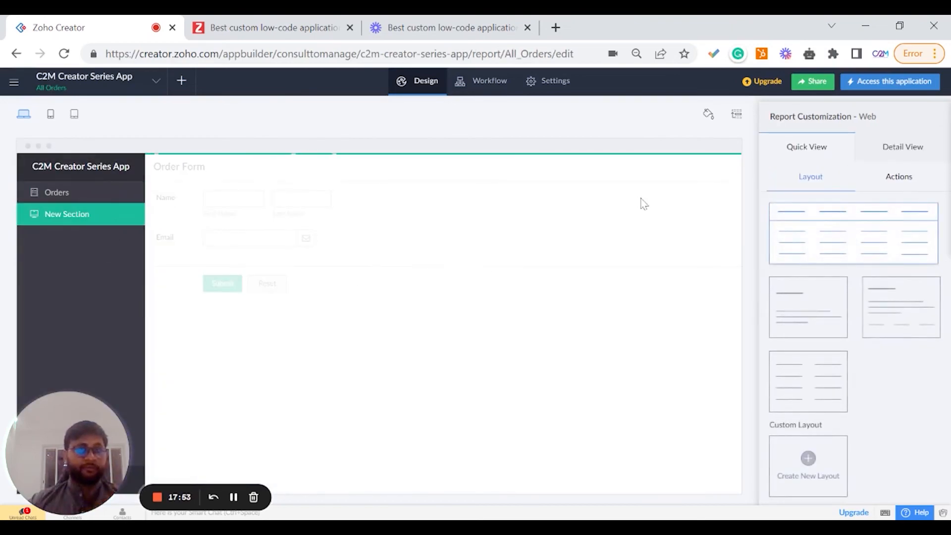
{"action": "left_click", "coordinate": [739, 119]}
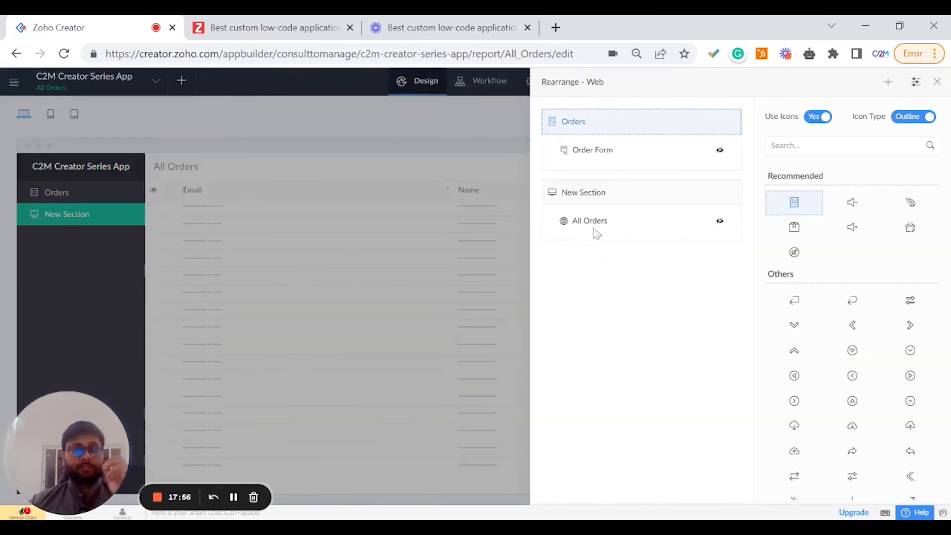
{"action": "left_click", "coordinate": [592, 223]}
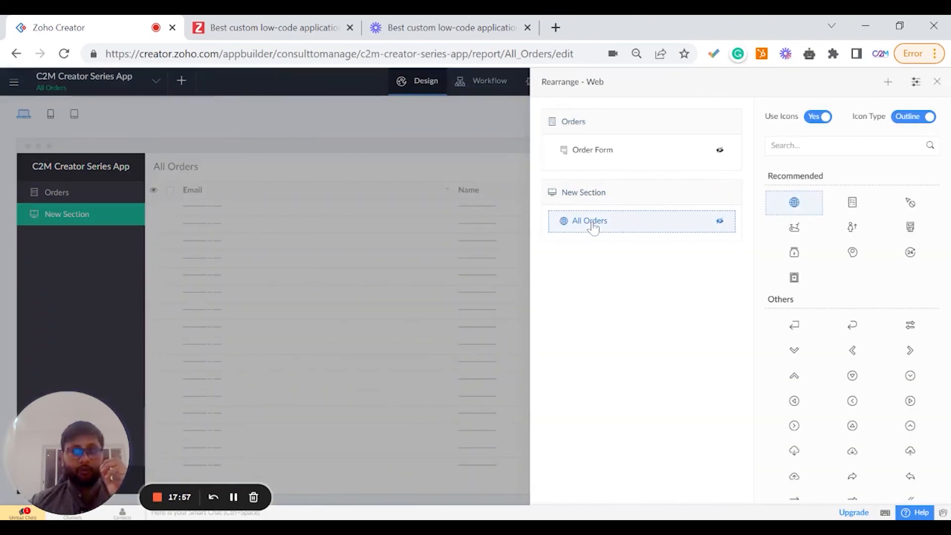
{"action": "scroll", "coordinate": [844, 317], "scroll_direction": "down", "scroll_amount": 6}
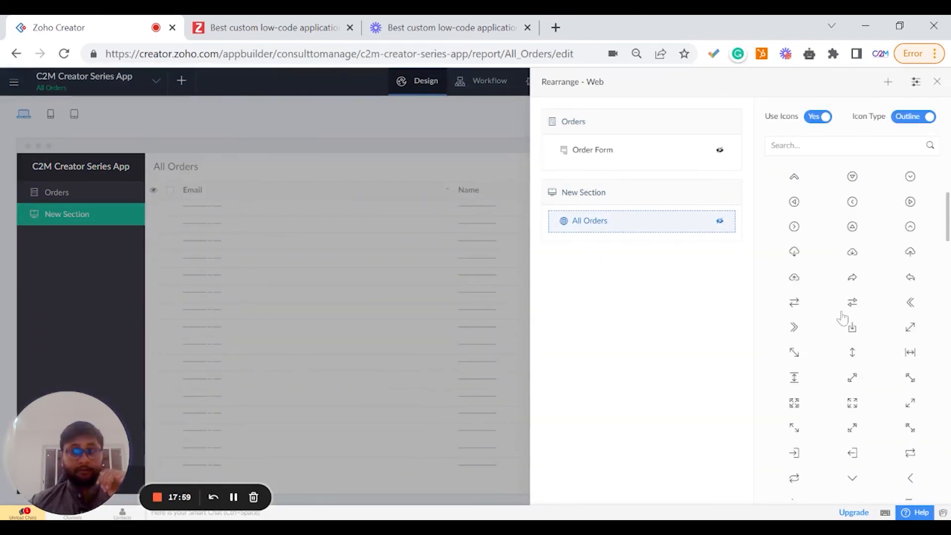
{"action": "scroll", "coordinate": [867, 291], "scroll_direction": "up", "scroll_amount": 8}
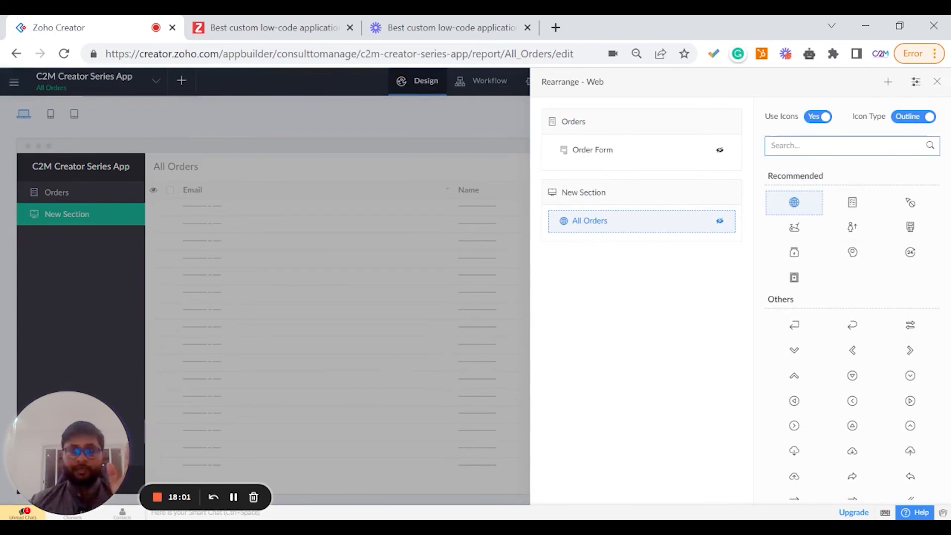
{"action": "scroll", "coordinate": [860, 302], "scroll_direction": "down", "scroll_amount": 8}
{"action": "scroll", "coordinate": [858, 310], "scroll_direction": "down", "scroll_amount": 10}
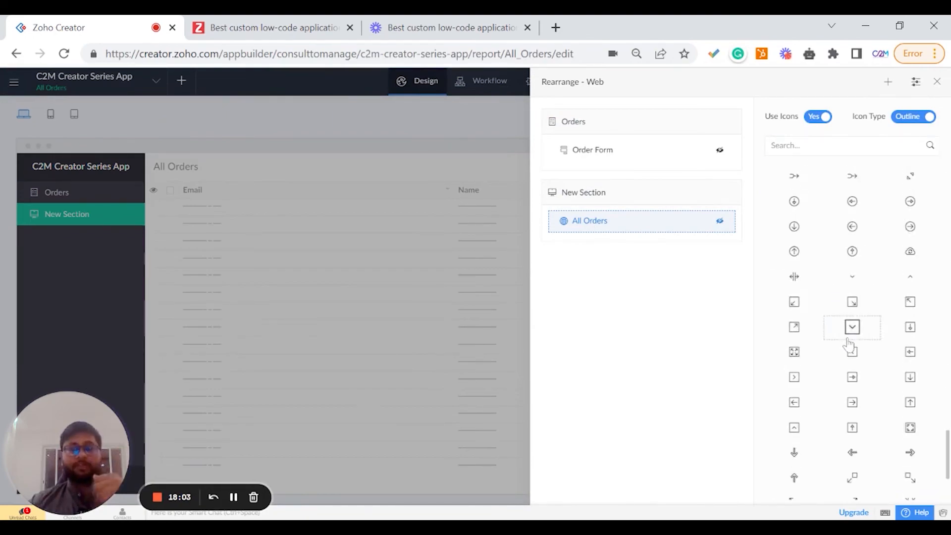
{"action": "scroll", "coordinate": [850, 342], "scroll_direction": "up", "scroll_amount": 12}
{"action": "scroll", "coordinate": [848, 347], "scroll_direction": "up", "scroll_amount": 10}
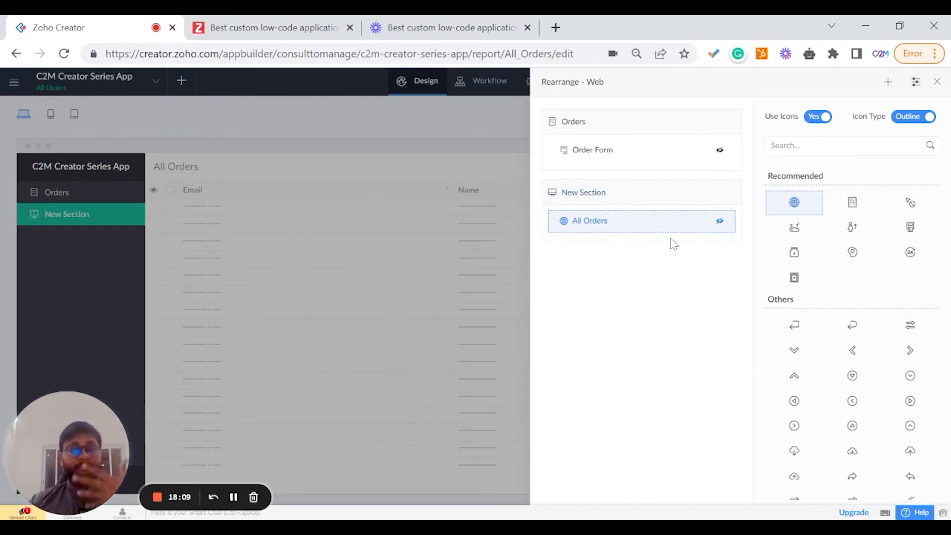
Move the All Orders report back under Orders and delete the new section.
{"action": "left_click_drag", "start_coordinate": [718, 221], "coordinate": [698, 164]}
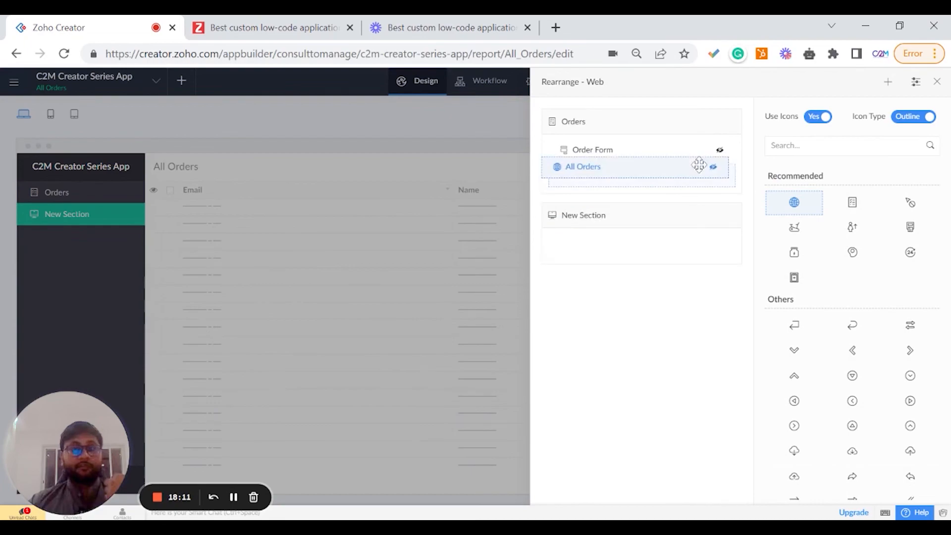
{"action": "left_click", "coordinate": [679, 219]}
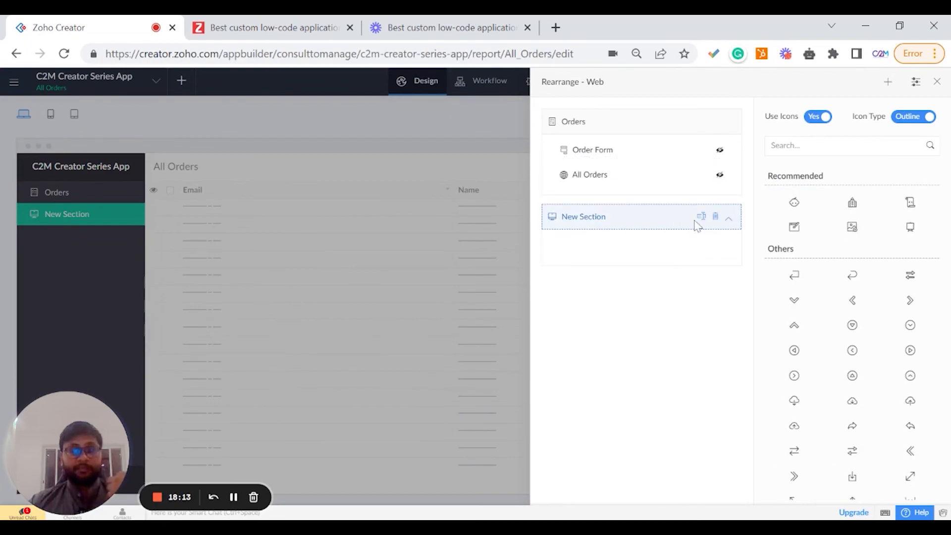
{"action": "left_click", "coordinate": [716, 218]}
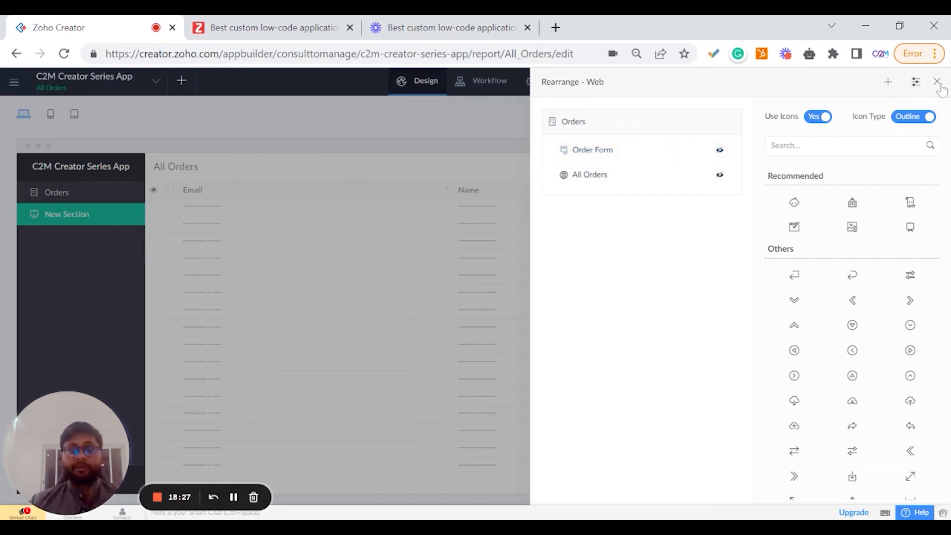
Toggle the Set Icons options in the Rearrange panel and close the panel.
{"action": "left_click", "coordinate": [915, 85]}
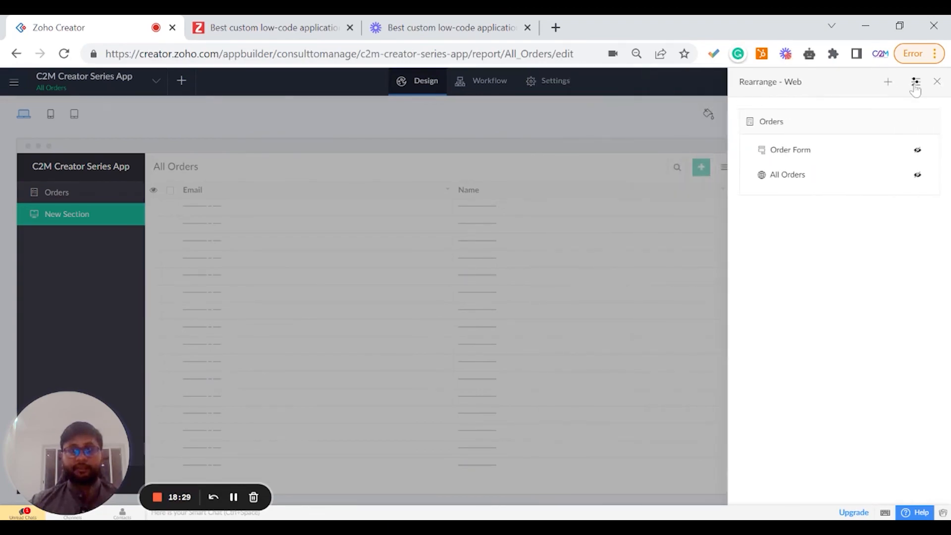
{"action": "left_click", "coordinate": [915, 85]}
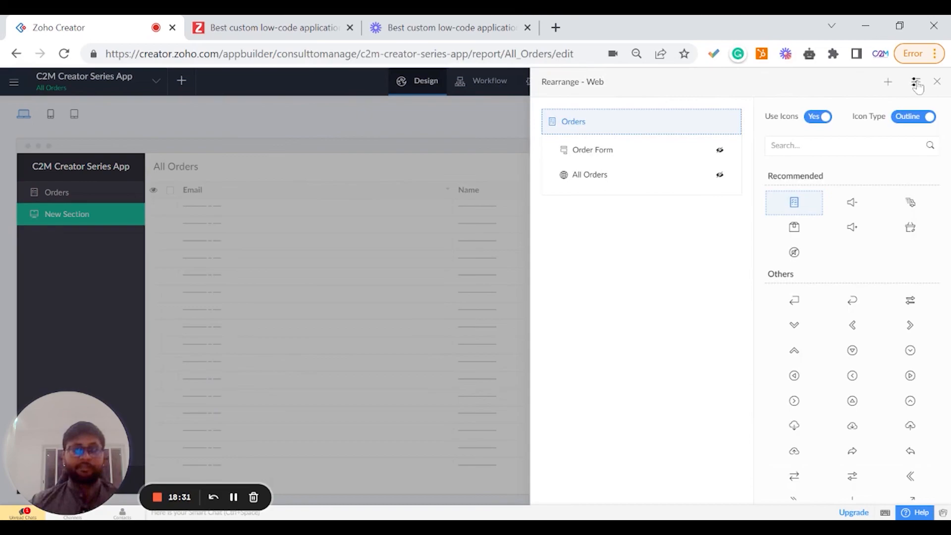
{"action": "left_click", "coordinate": [916, 85]}
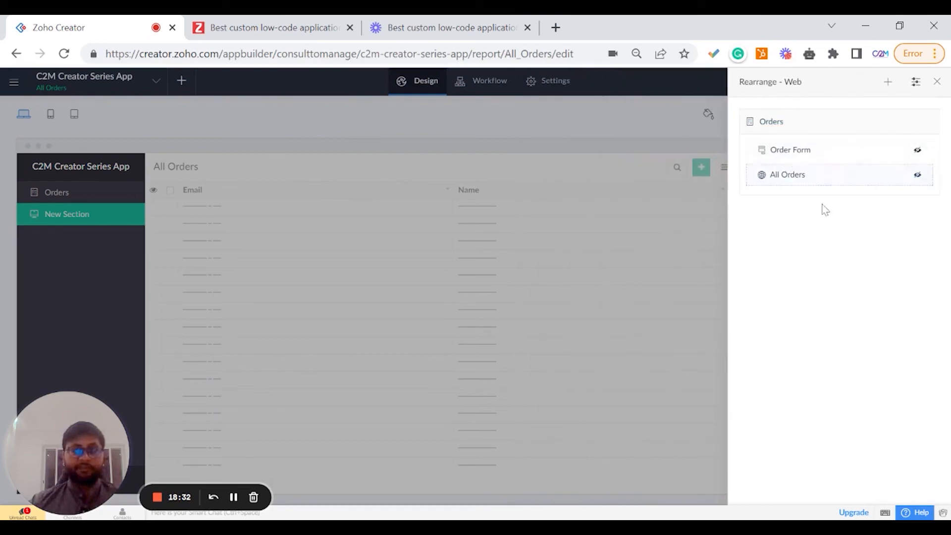
{"action": "left_click", "coordinate": [915, 84]}
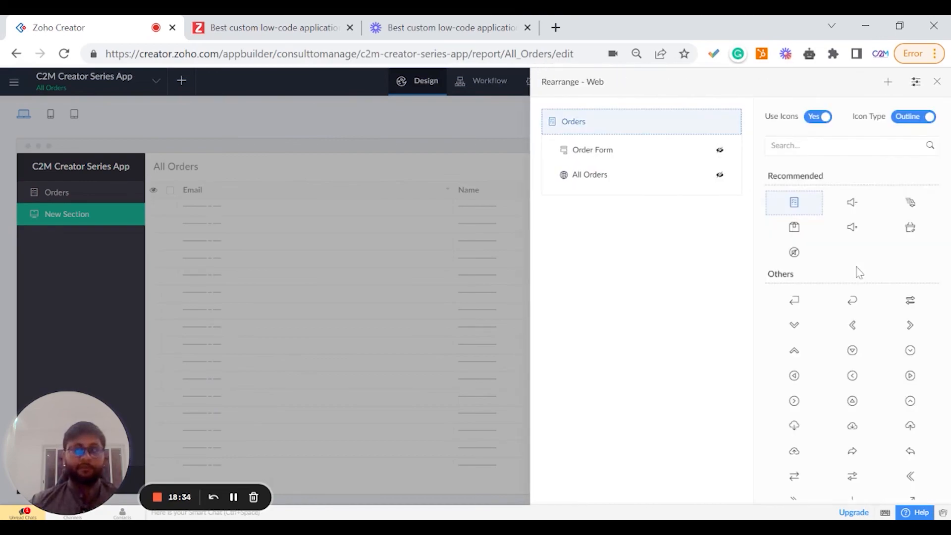
{"action": "left_click", "coordinate": [919, 87]}
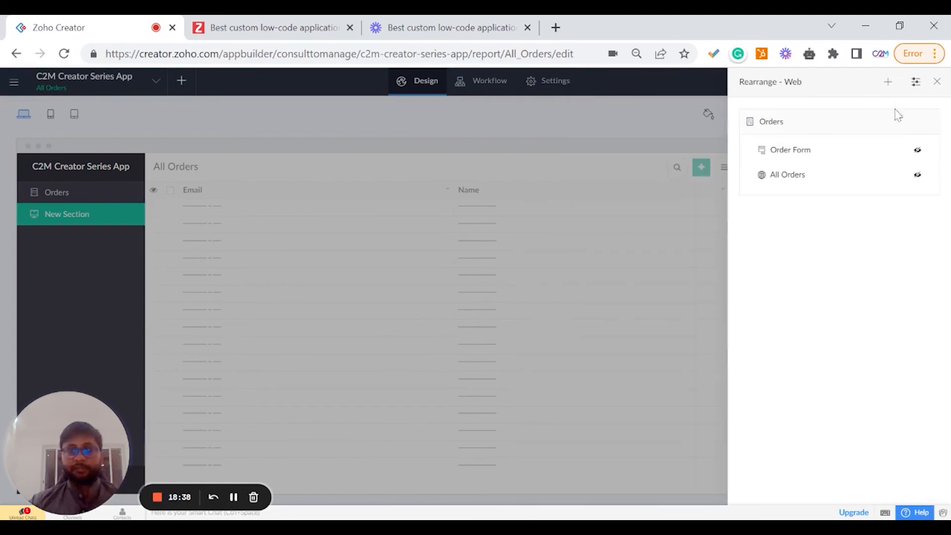
{"action": "left_click", "coordinate": [938, 82]}
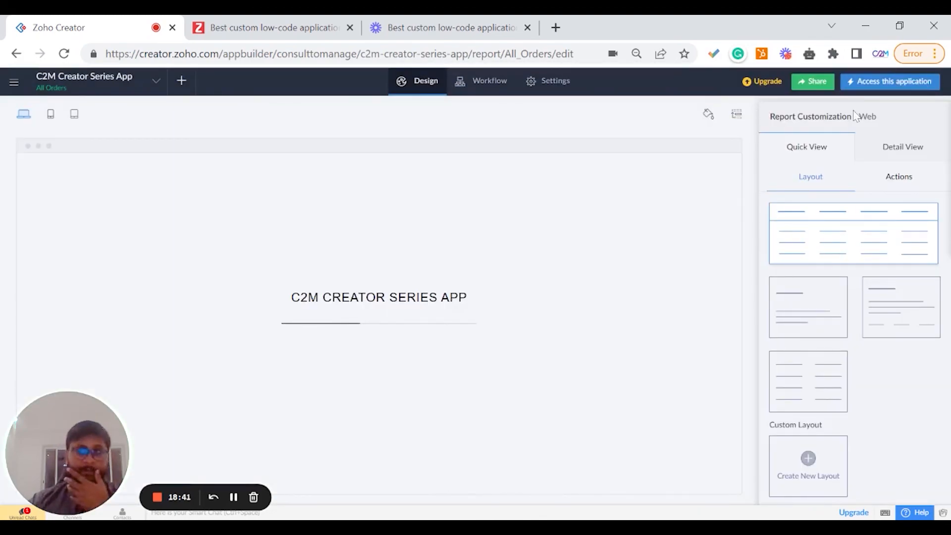